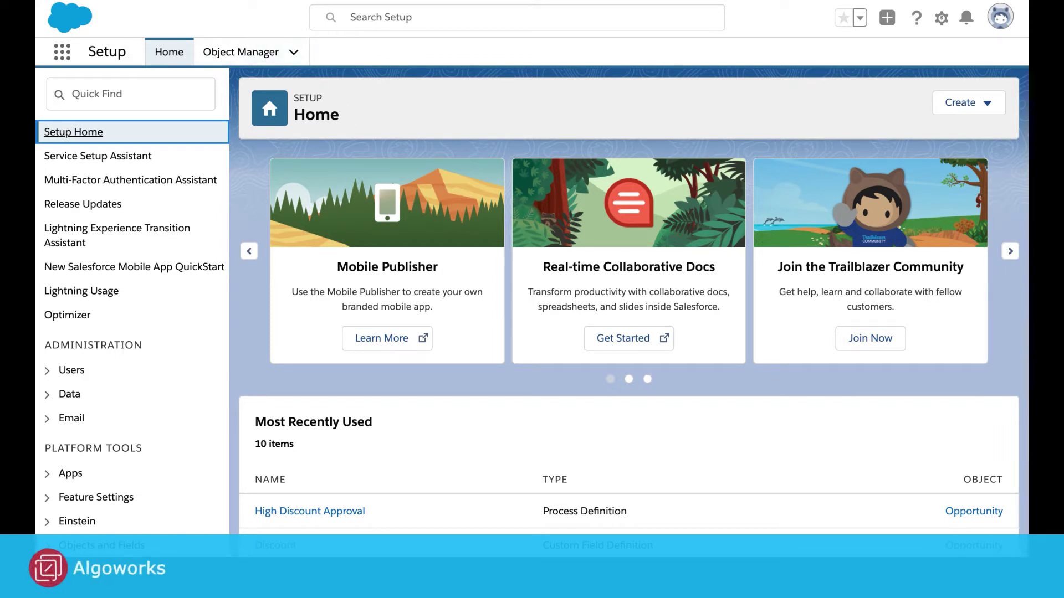
Step: Open the Opportunity Discount custom field (Discount__c) from Setup's recent items
click(361, 21)
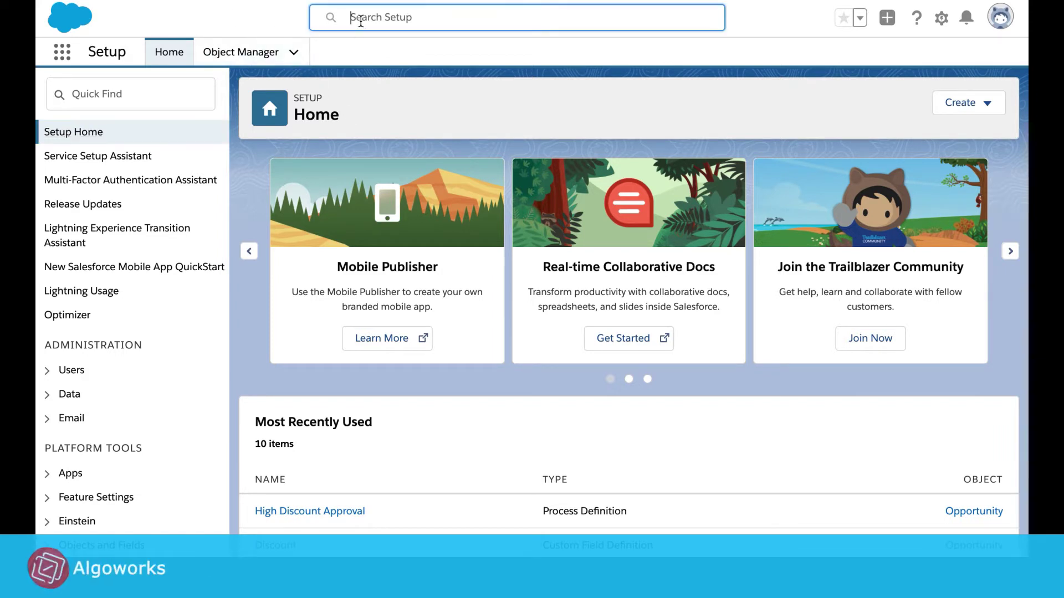
click(384, 113)
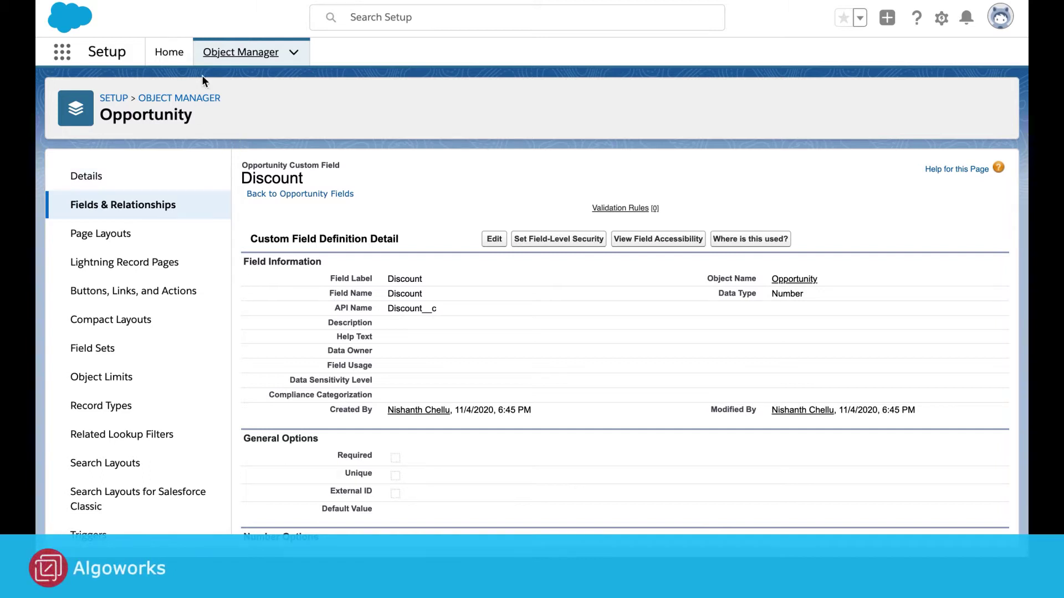
Step: Filter Setup's Quick Find by 'app' and open Approval Processes
click(168, 59)
click(159, 100)
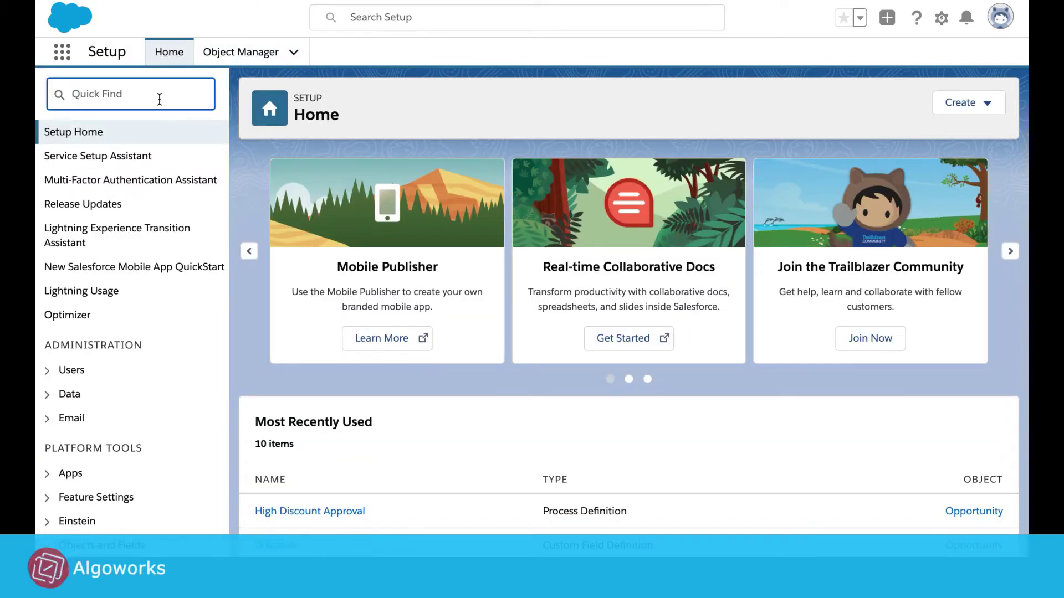
text(a)
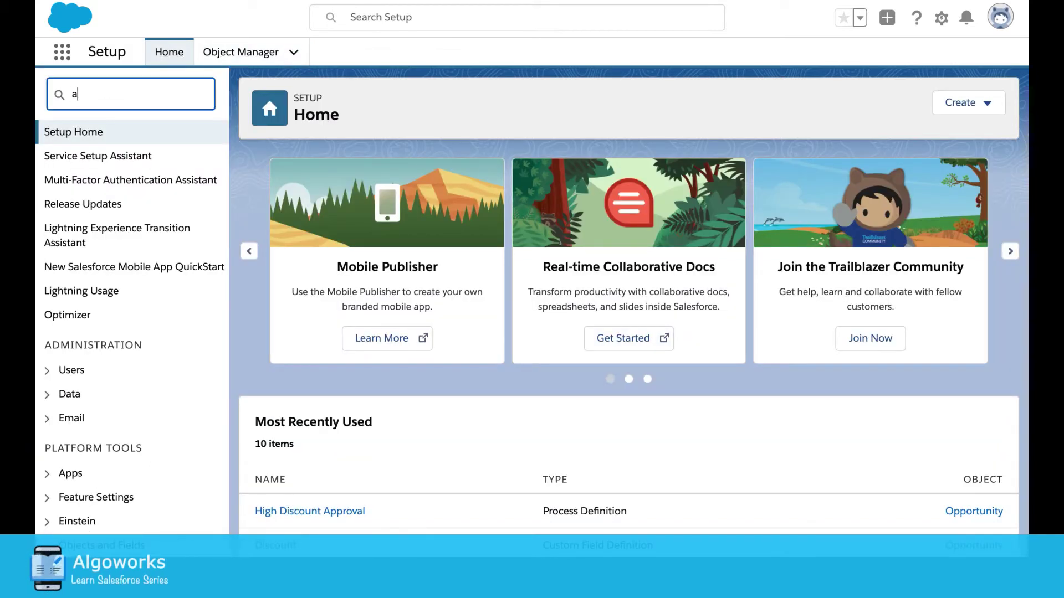
text(ppro)
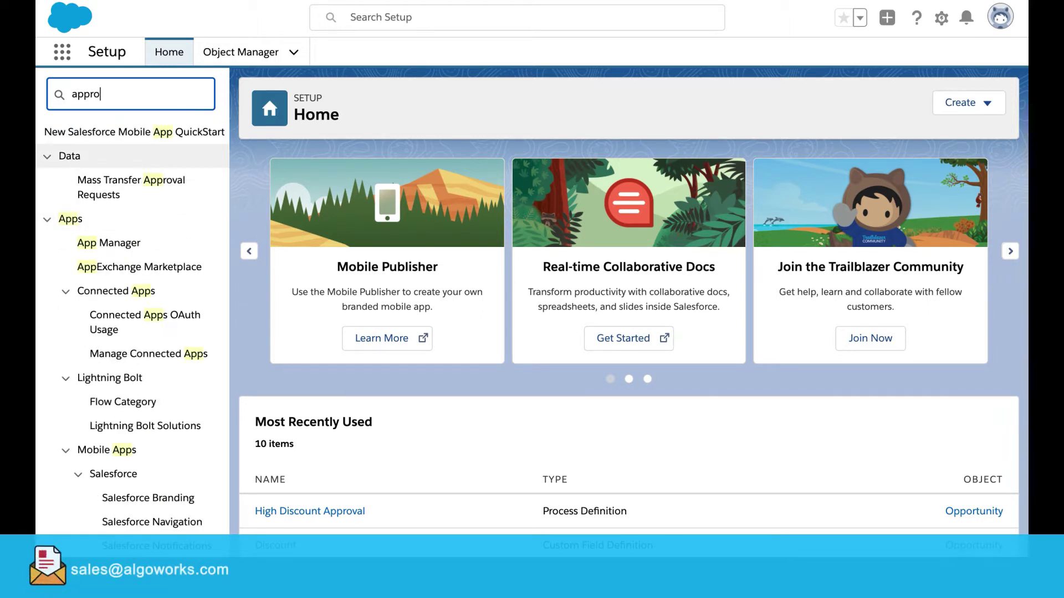
click(141, 221)
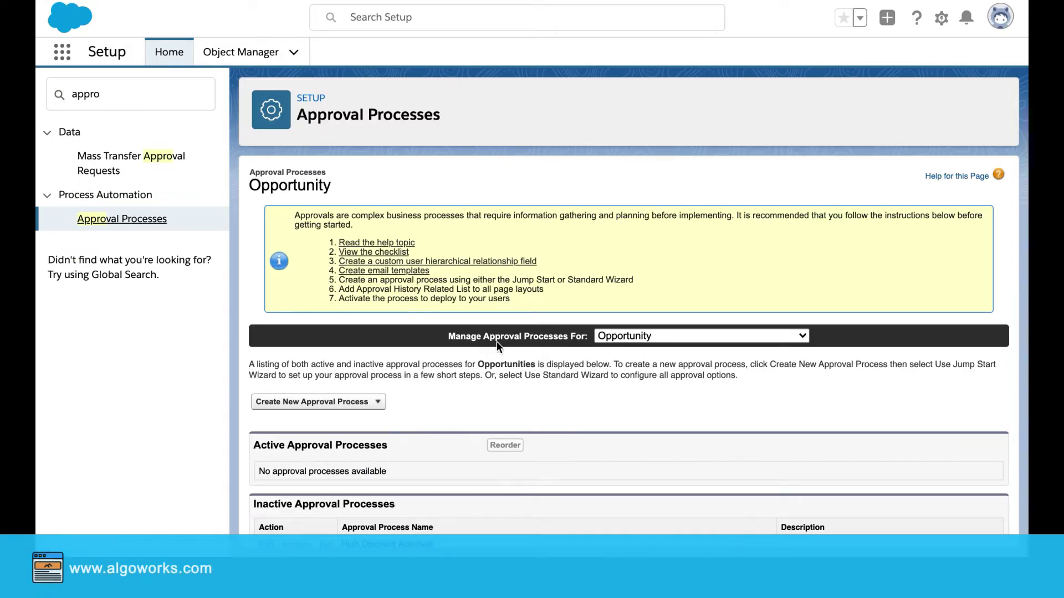
Step: Keep Opportunity as the object and view the inactive High Discount Approval process
click(615, 340)
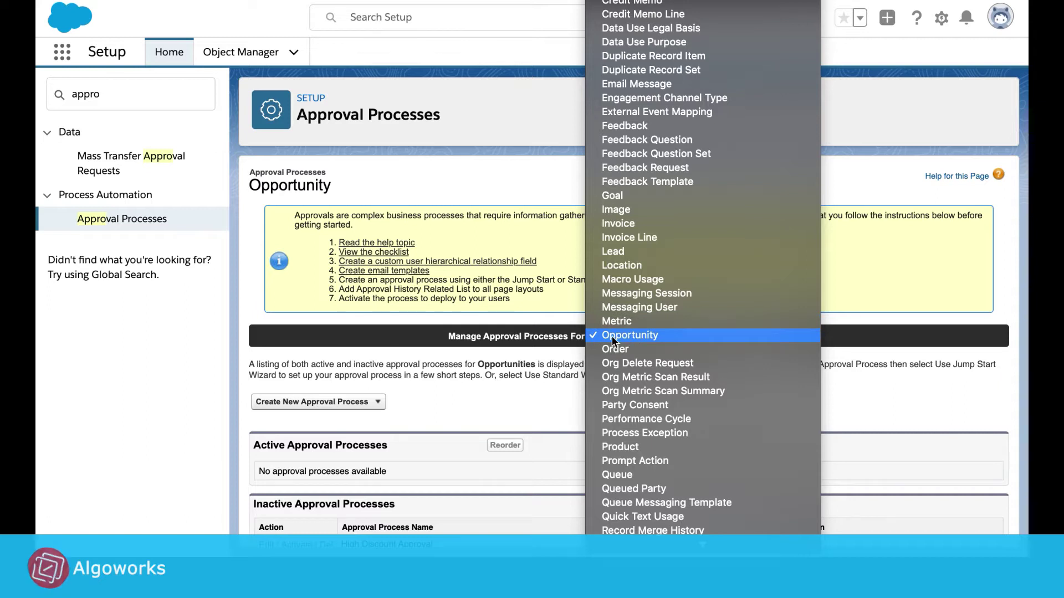
click(676, 339)
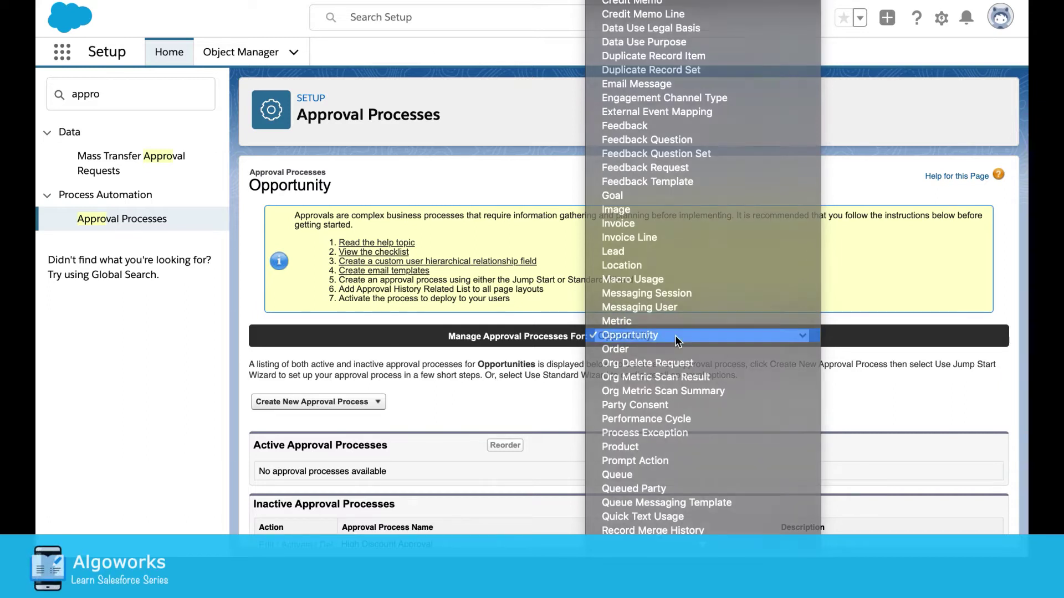
click(375, 406)
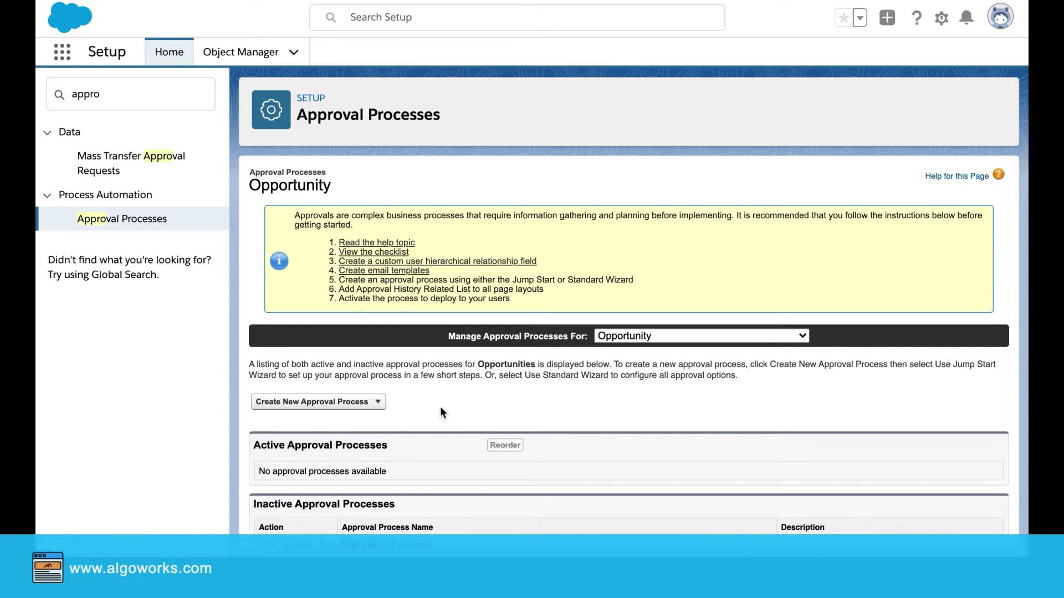
scroll(328, 470, down, 2)
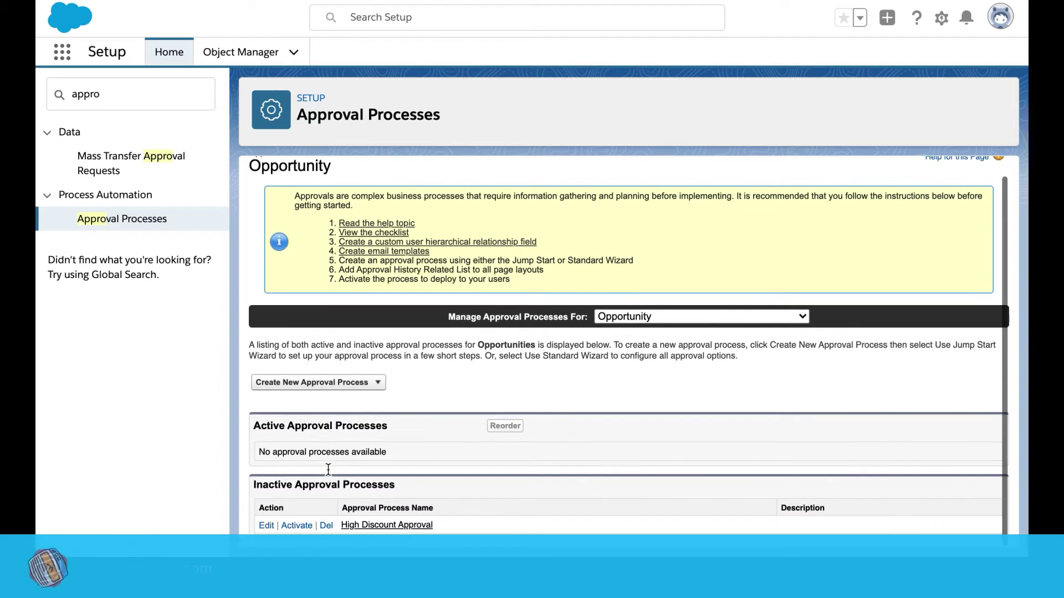
Step: Open High Discount Approval for editing and move past its name and unique name step
click(267, 525)
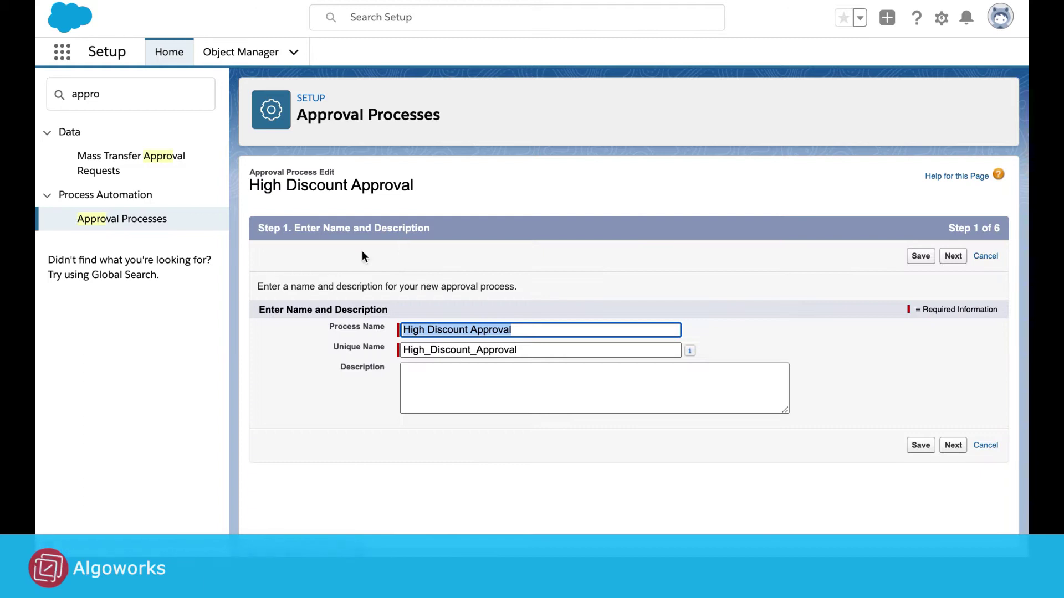
click(547, 331)
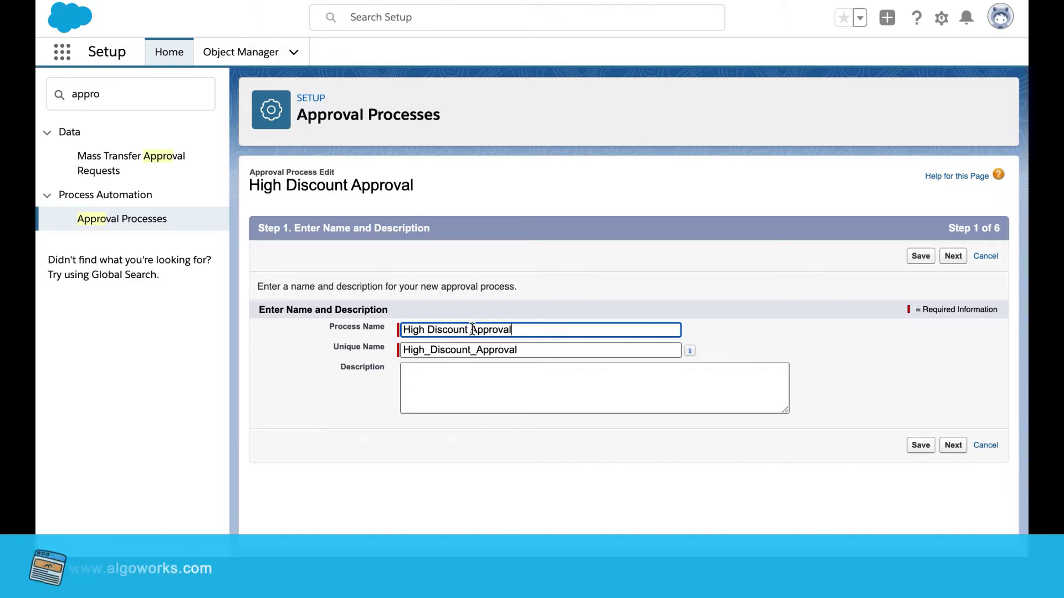
click(535, 347)
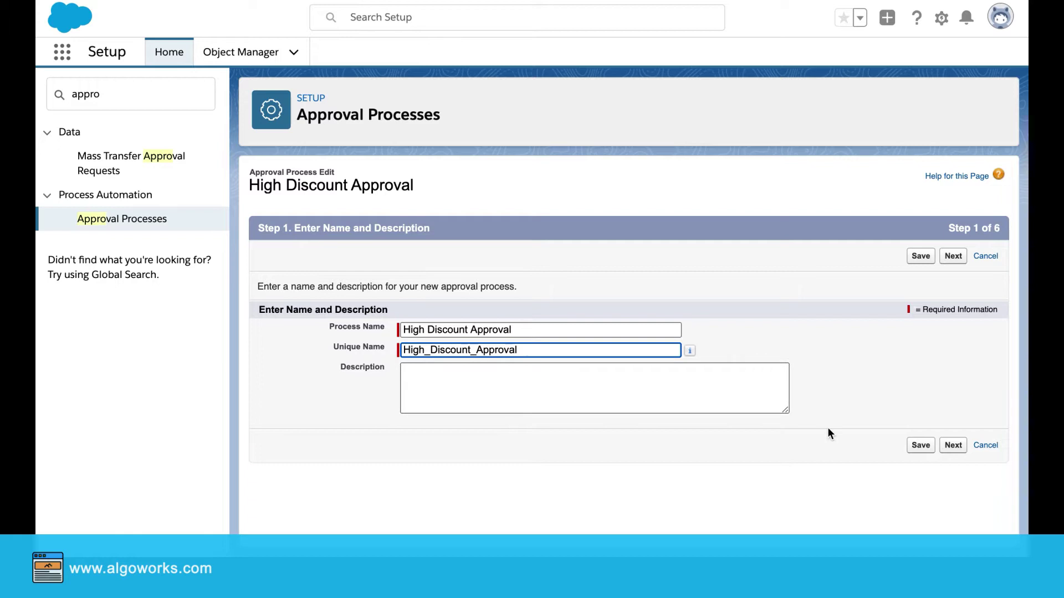
click(955, 445)
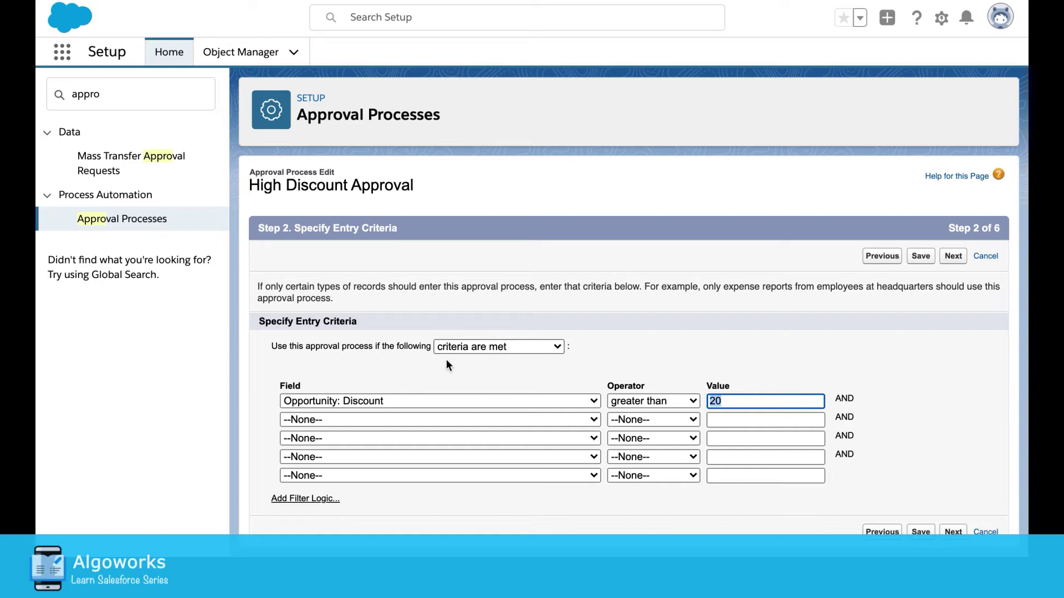
Step: Change the Opportunity: Discount 'greater than' threshold from 20 to 25 and continue
click(448, 400)
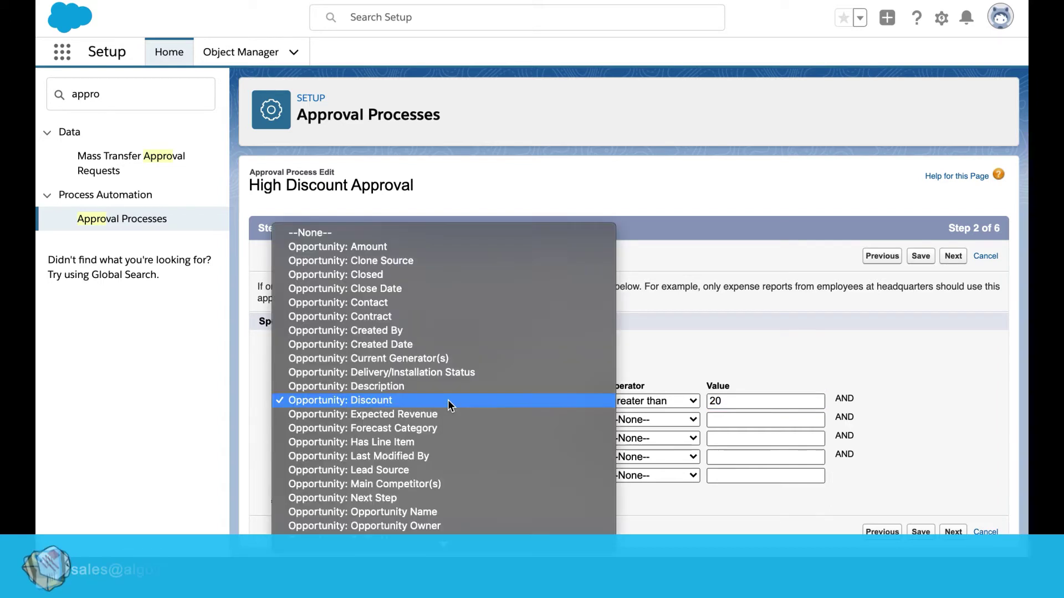
click(447, 400)
click(759, 401)
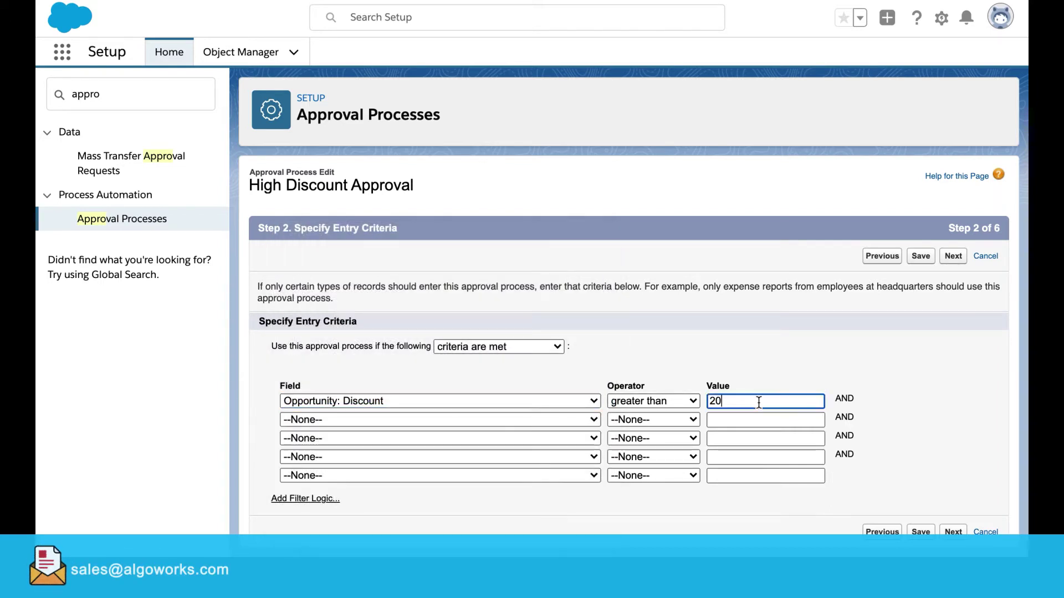
key(BackSpace)
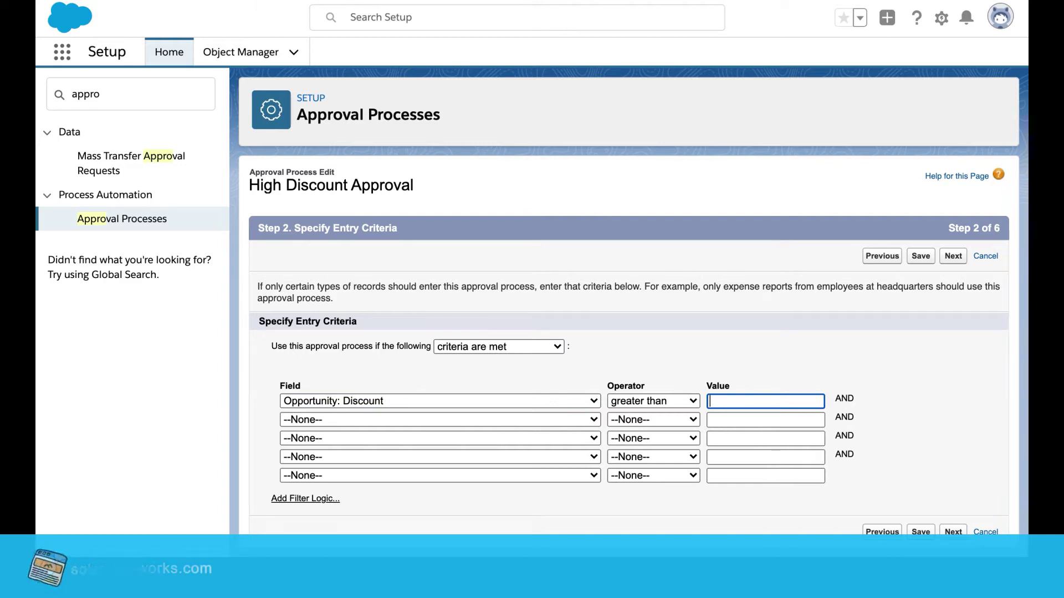
text(25)
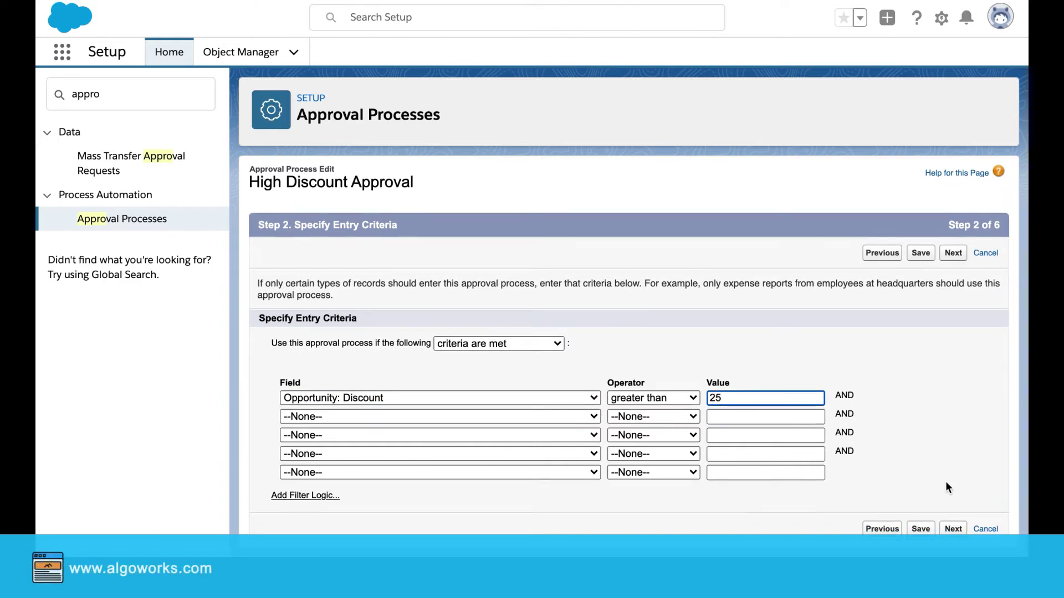
click(952, 531)
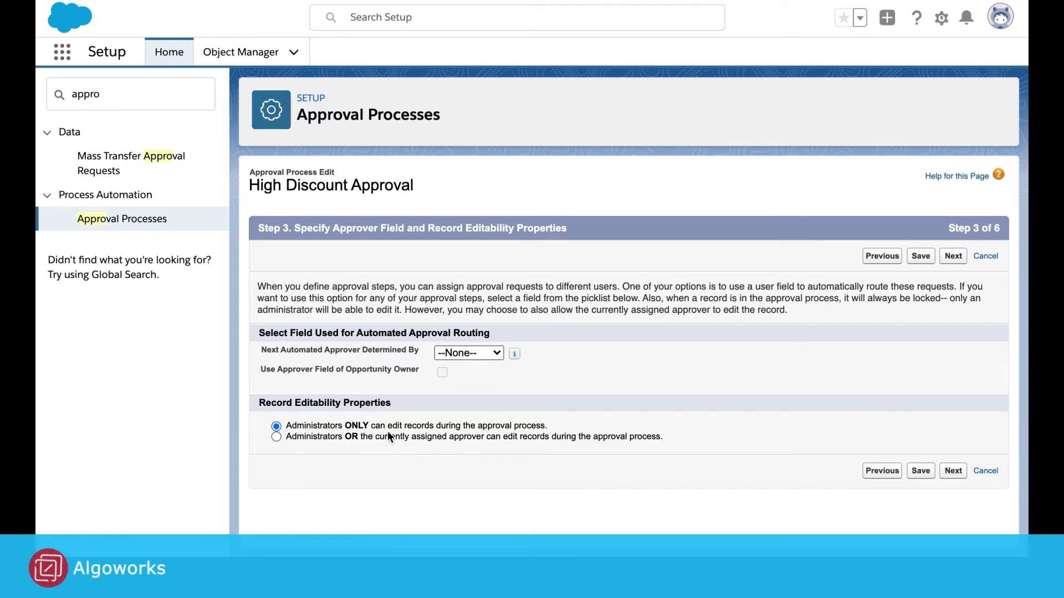
Step: Keep default approver settings and choose Marketing: Product Inquiry Response as the assignment email template
click(953, 470)
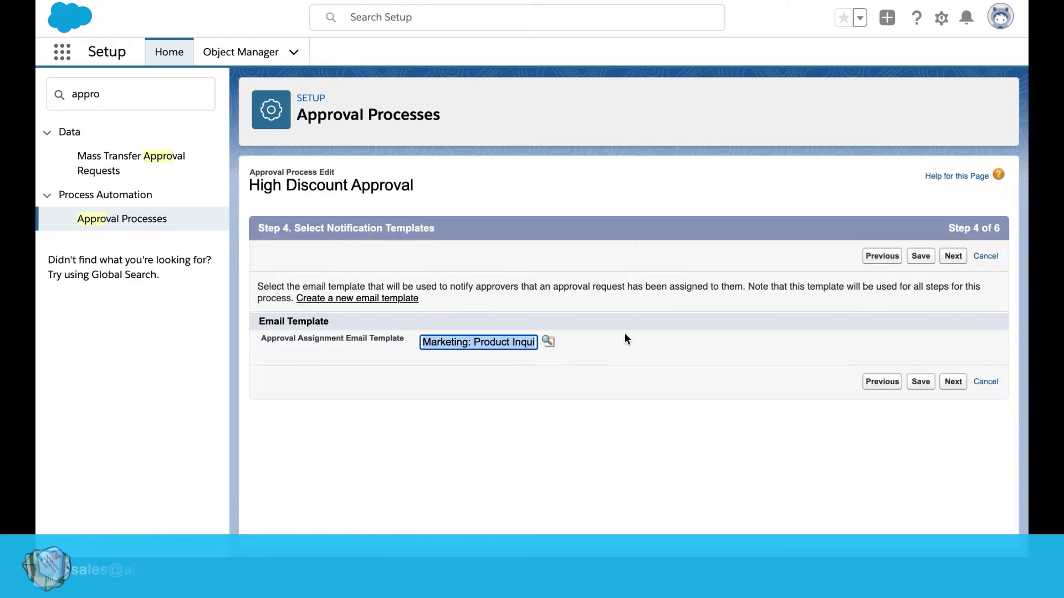
click(547, 344)
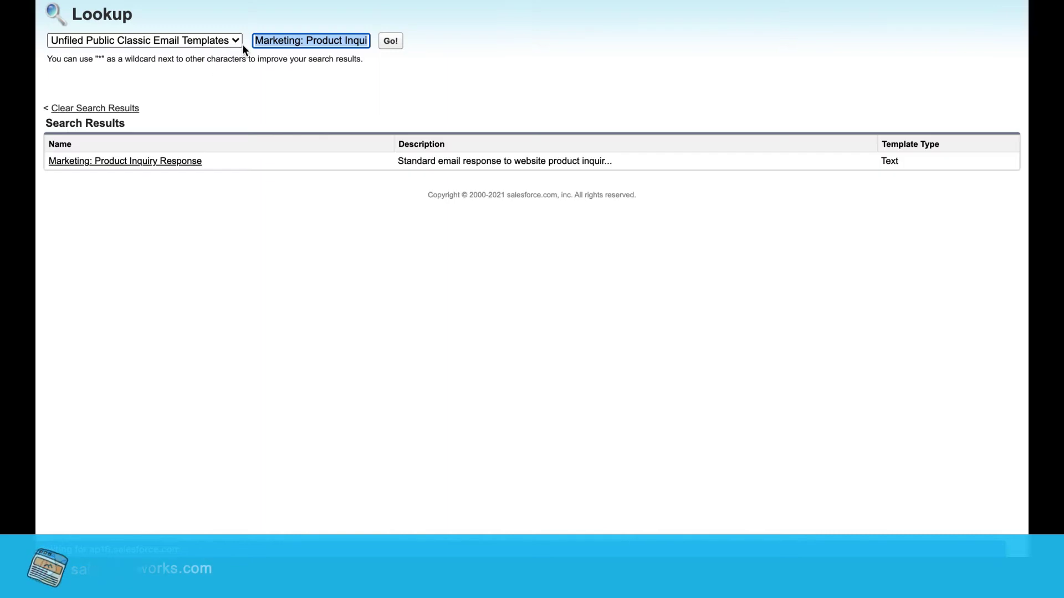
click(158, 162)
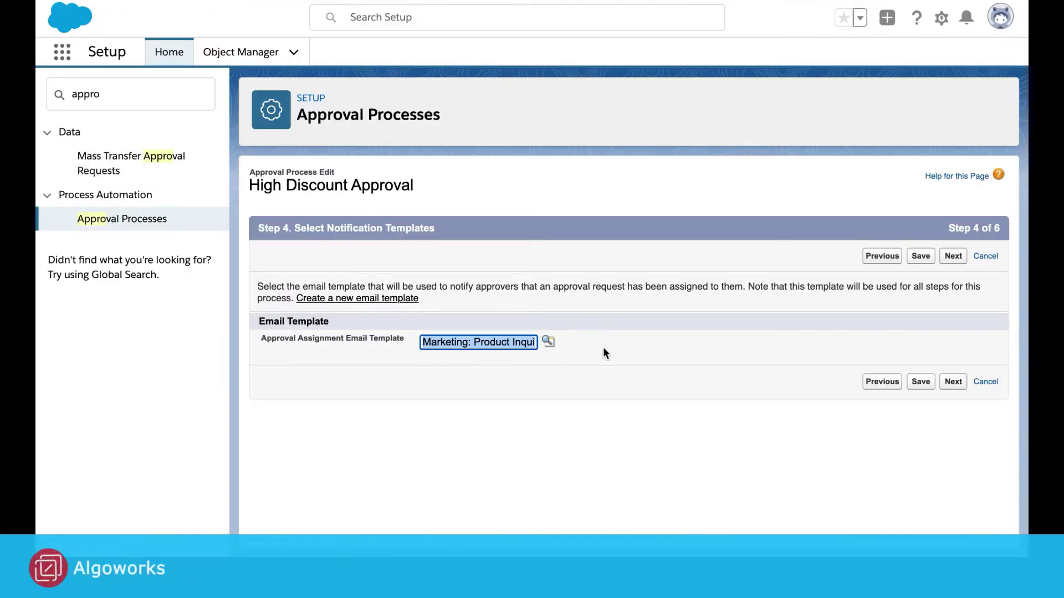
Step: Select Amount, Discount and Stage as the fields shown on the approval page
click(953, 381)
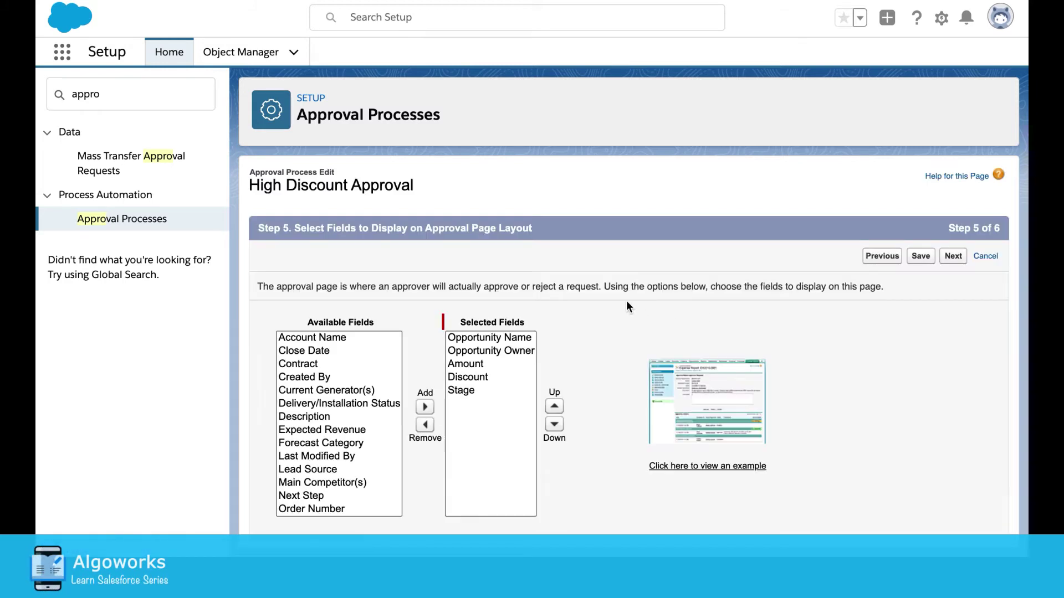
click(473, 363)
click(476, 377)
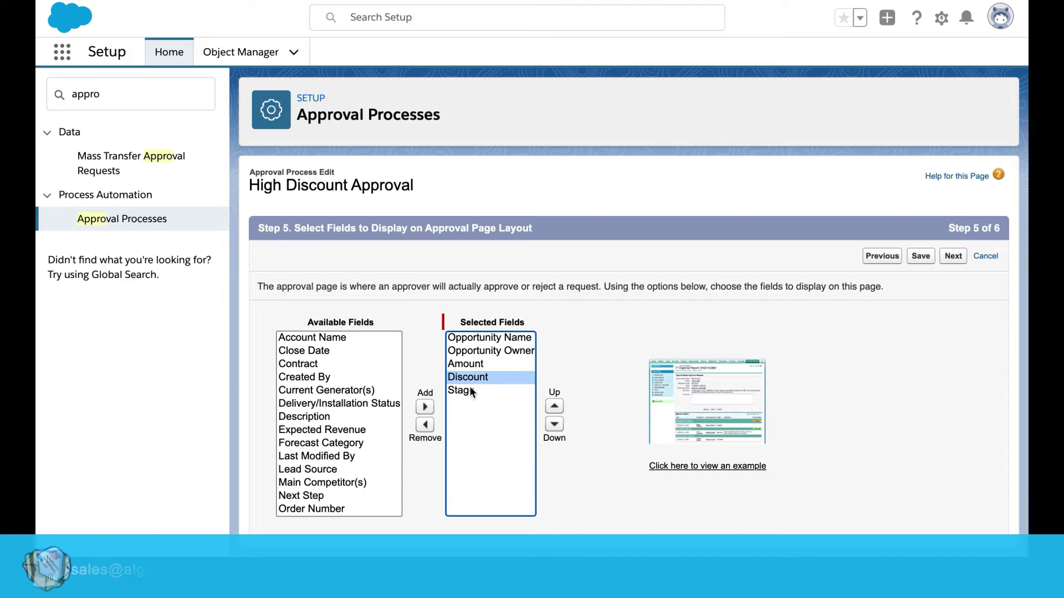
click(468, 389)
click(468, 366)
click(468, 378)
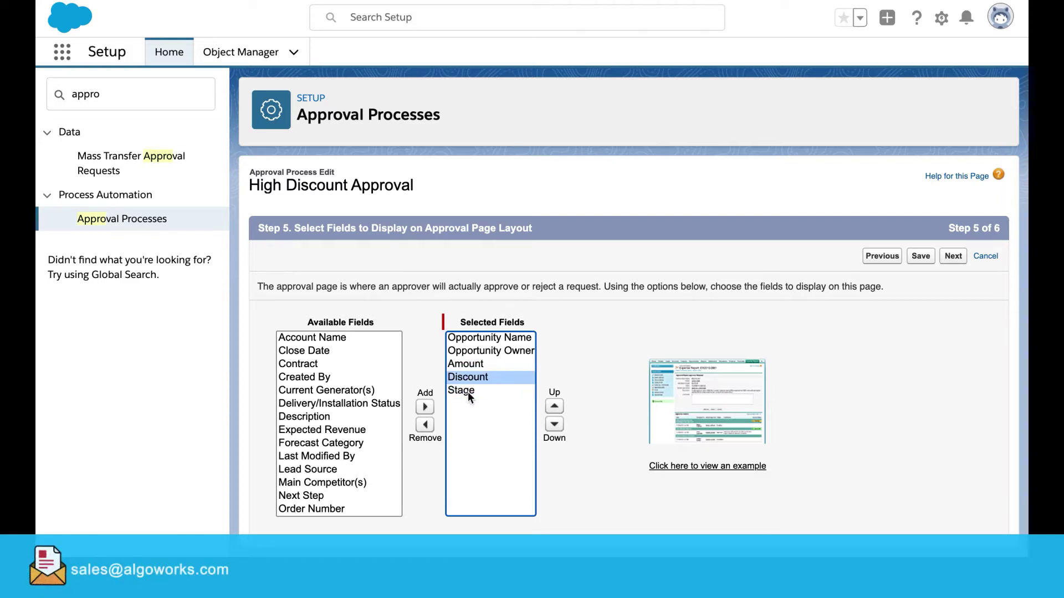
click(468, 392)
click(590, 455)
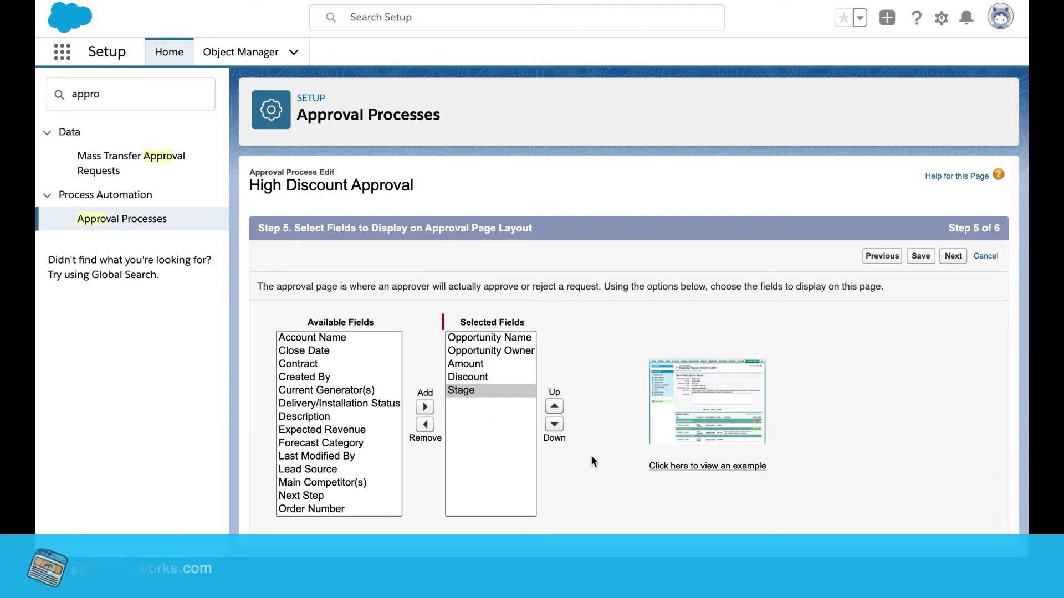
scroll(591, 453, down, 3)
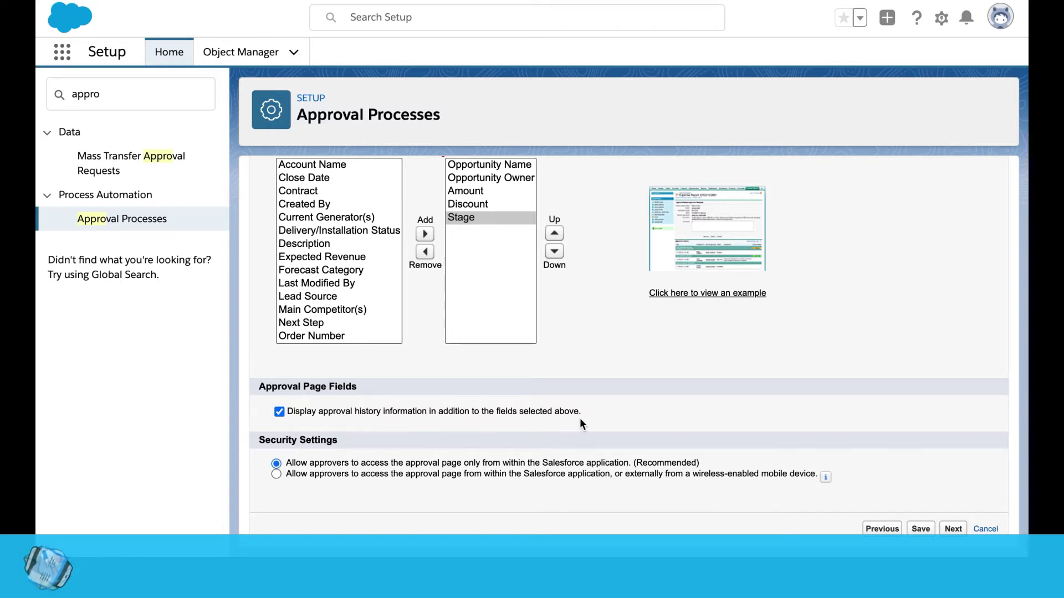
Step: Continue to initial submitters, keeping Opportunity Owner as the allowed submitter
click(953, 529)
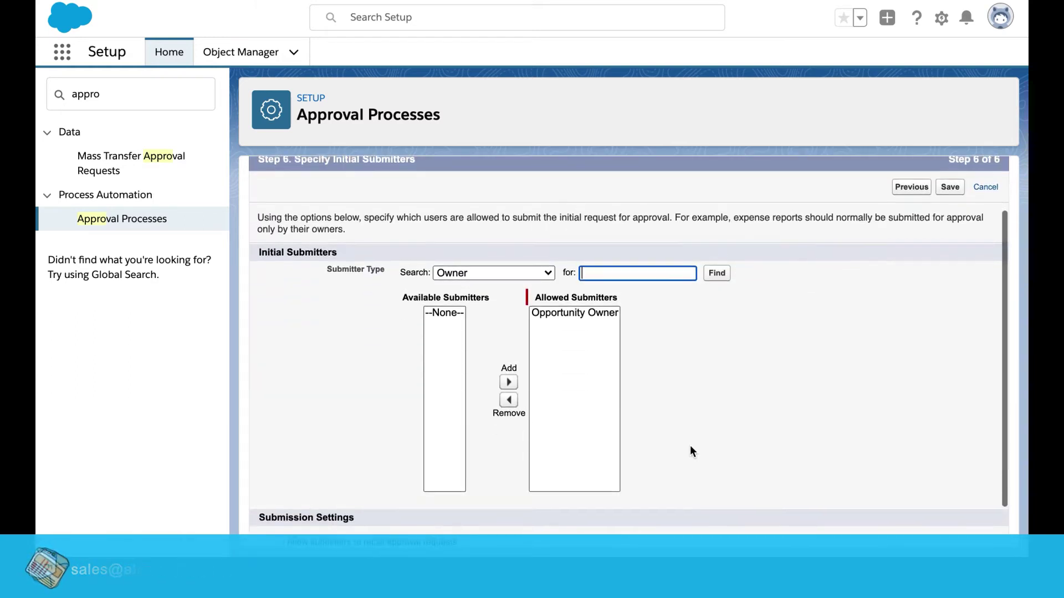
scroll(690, 452, down, 1)
scroll(690, 451, down, 3)
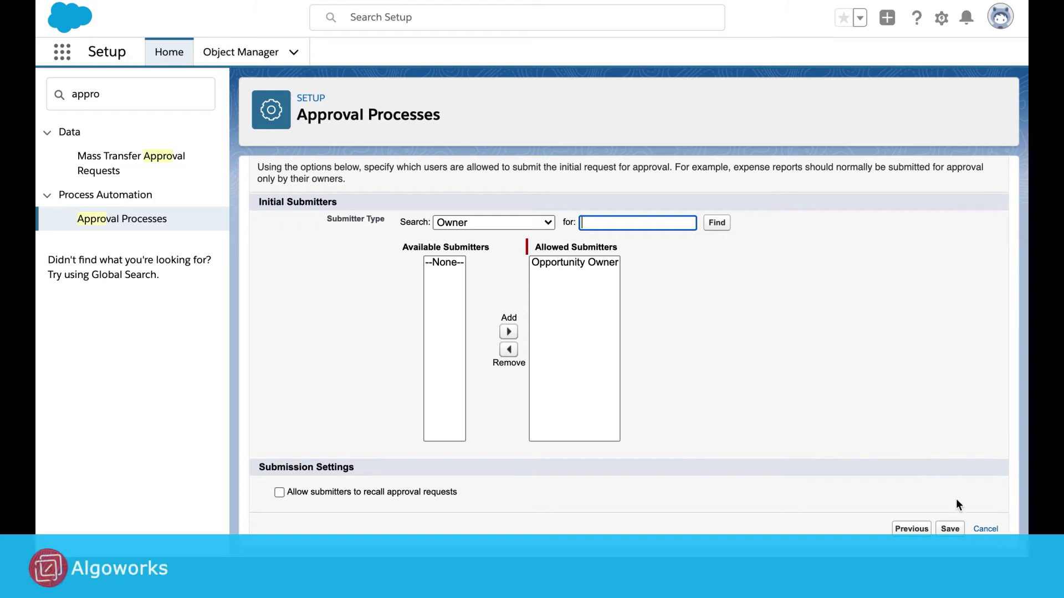
Step: Save the process, then edit the DiscountGreaterThan25 step from the Approval Steps list
click(950, 529)
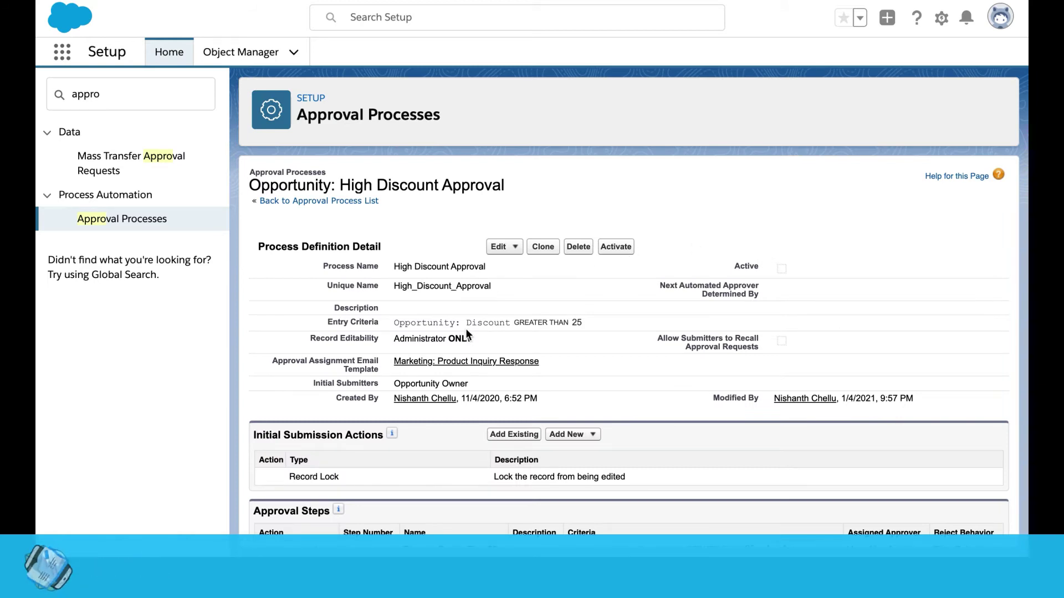
scroll(465, 332, down, 3)
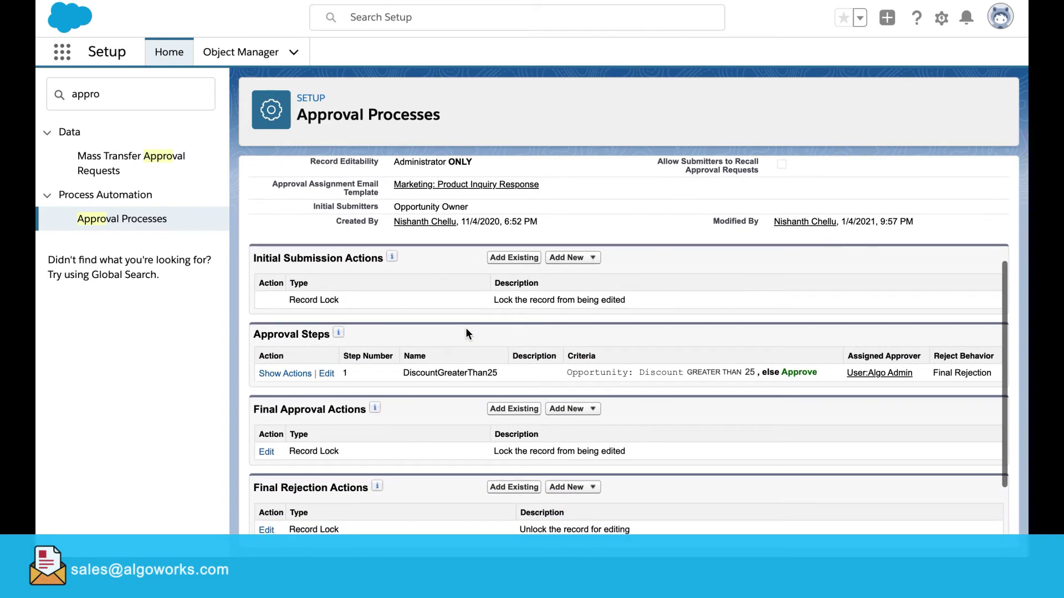
click(282, 375)
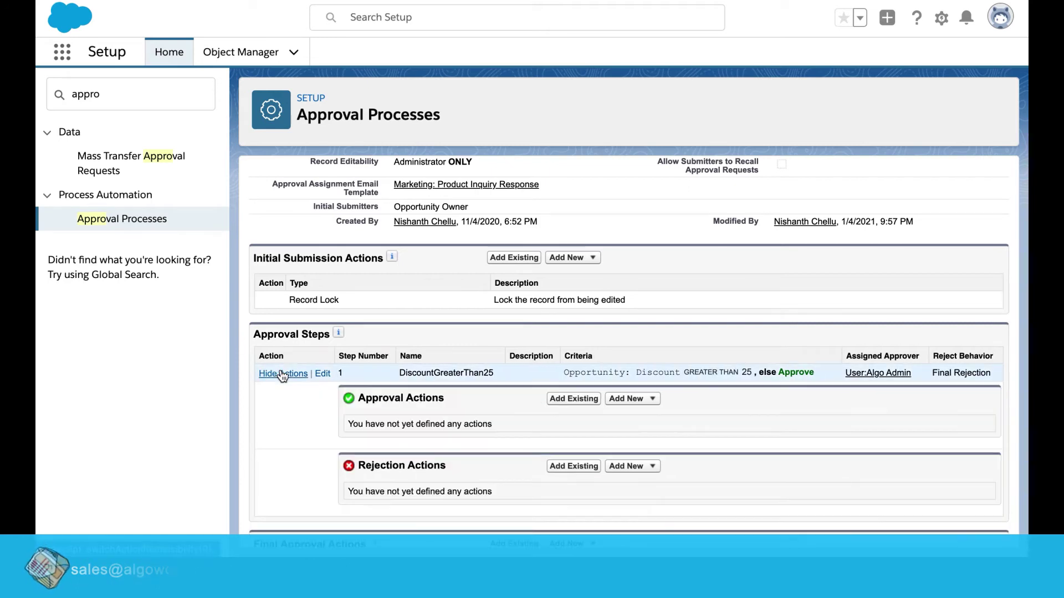
click(282, 374)
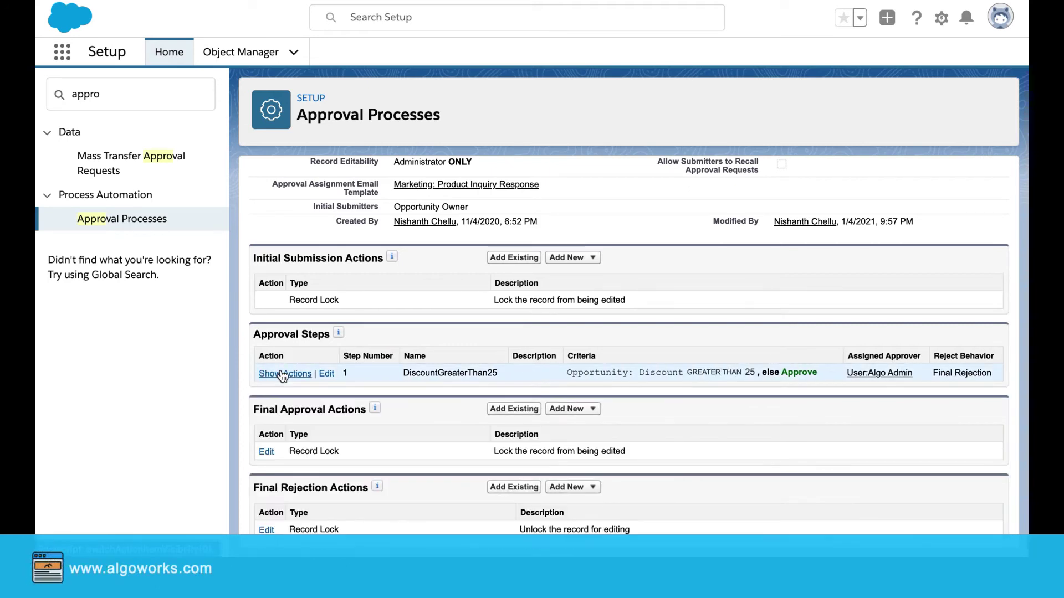
click(326, 374)
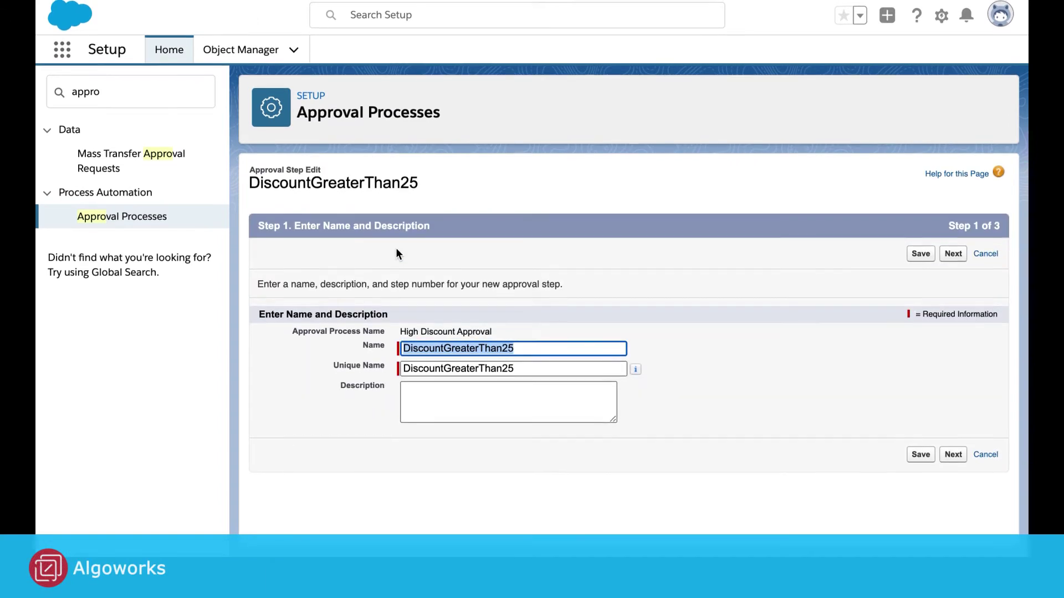
Step: Set the DiscountGreaterThan25 step criteria to Opportunity: Discount greater than 25
click(531, 350)
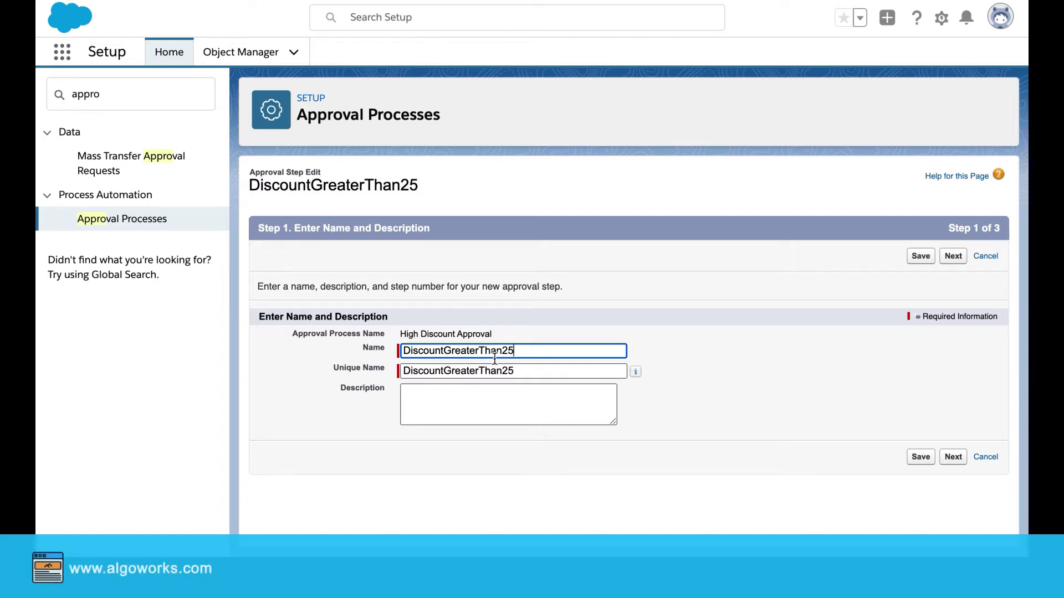
click(407, 354)
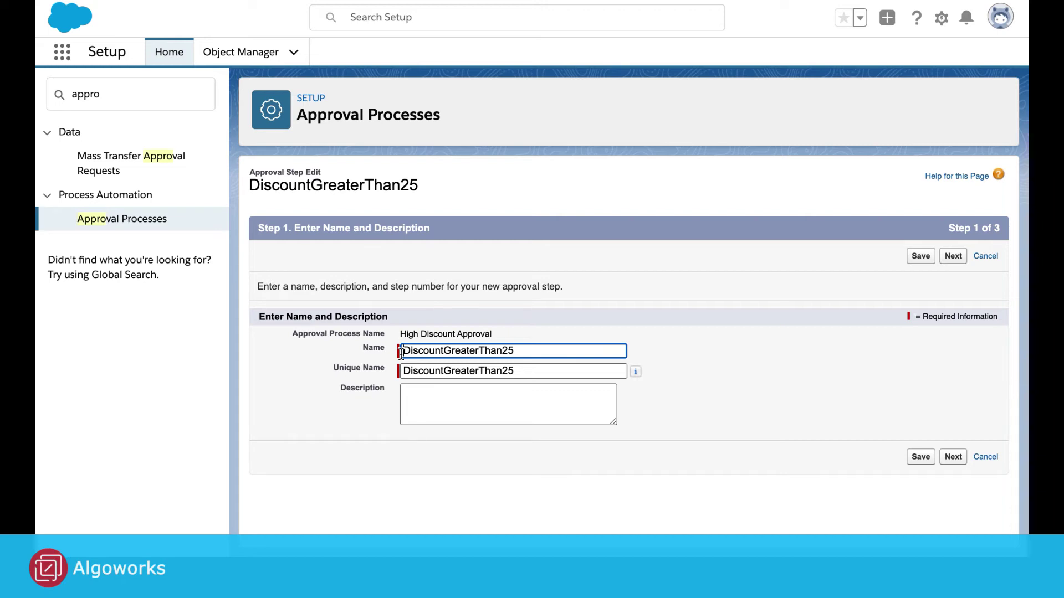
click(953, 458)
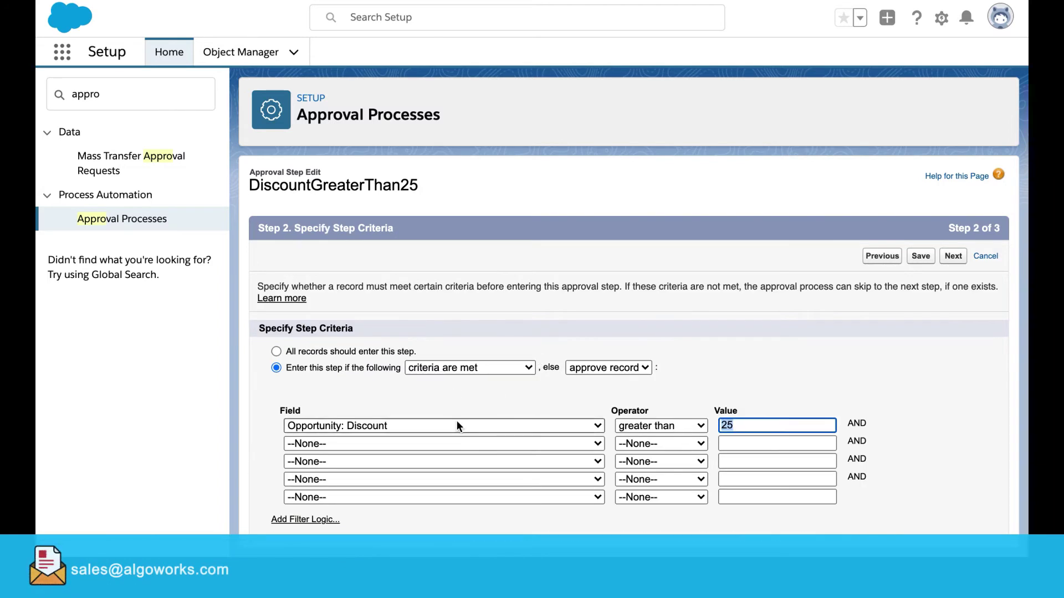
click(456, 421)
click(456, 425)
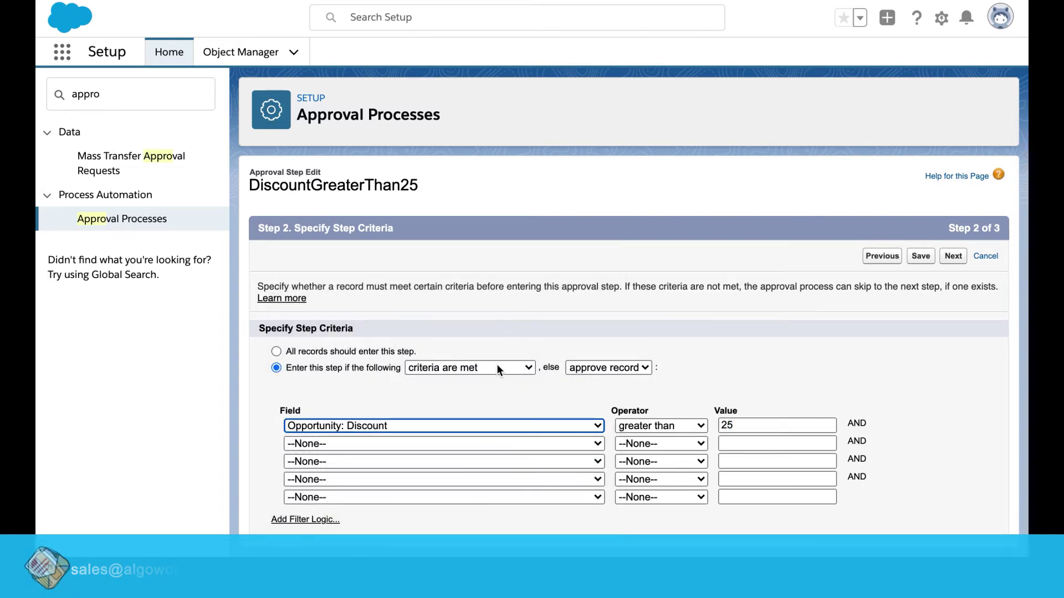
scroll(514, 461, down, 1)
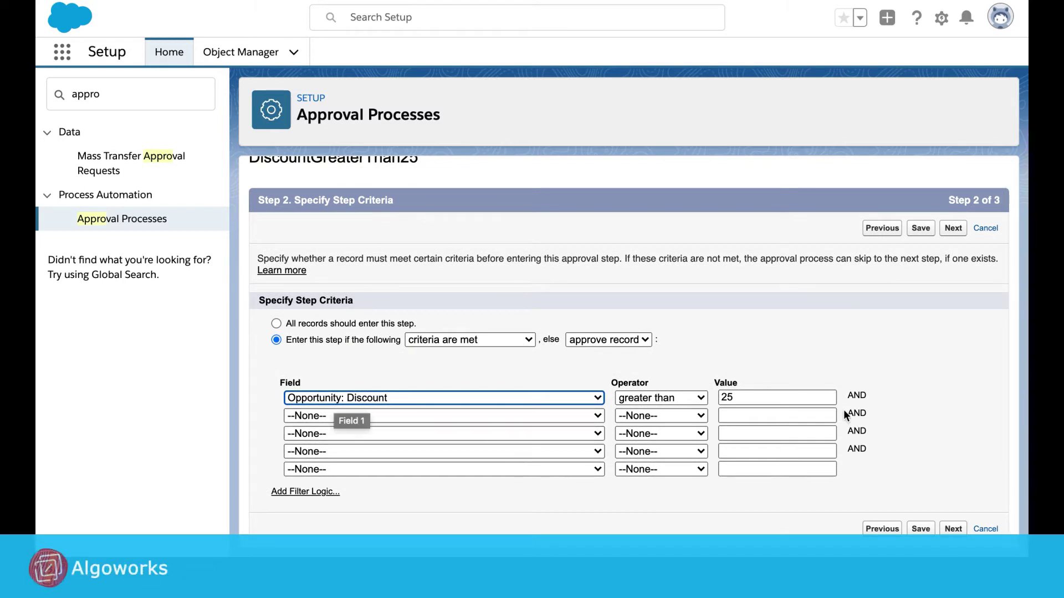
double_click(751, 394)
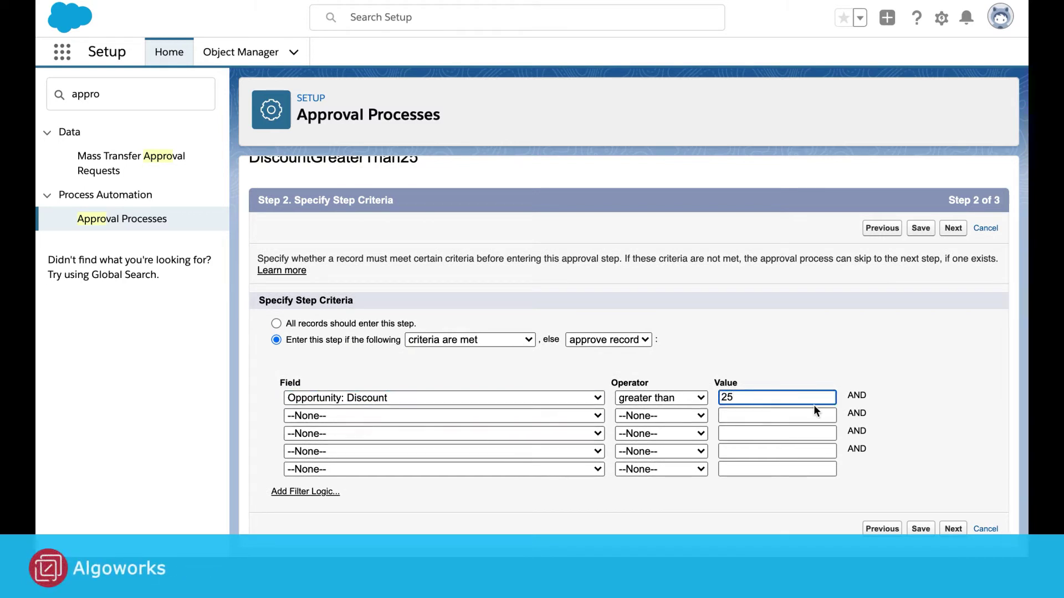
Step: Assign the admin user as the step's approver via lookup and save the step
click(951, 528)
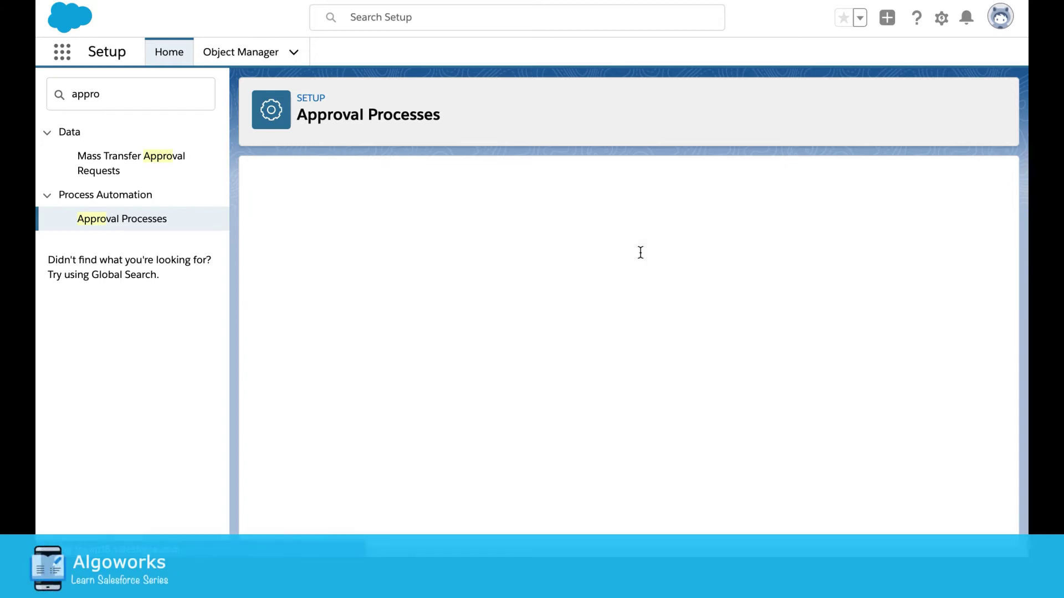
click(523, 327)
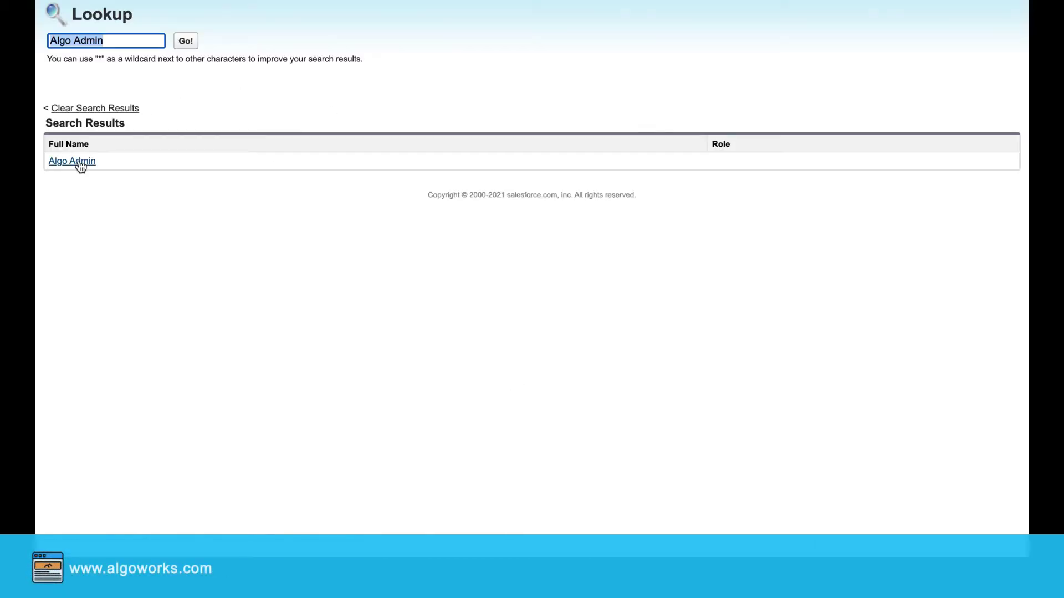
click(77, 162)
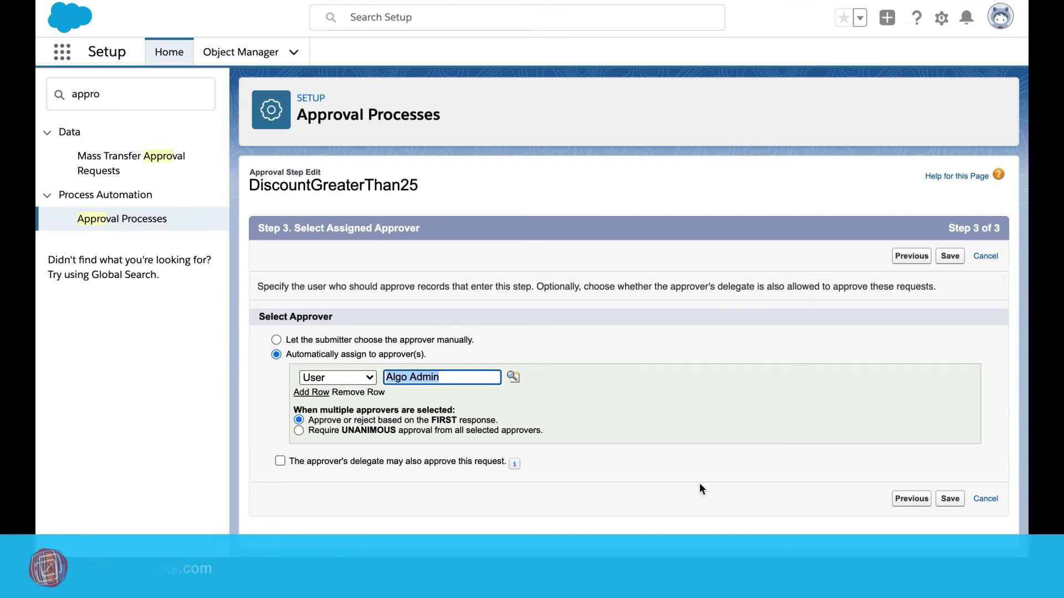
click(950, 498)
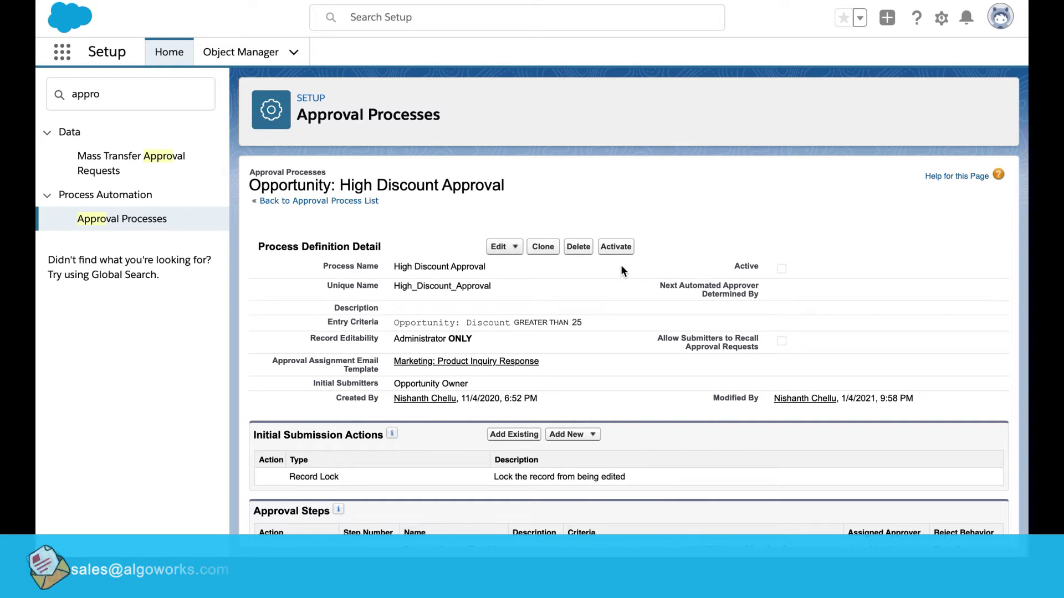
Step: Activate High Discount Approval and confirm the activation prompt
click(618, 248)
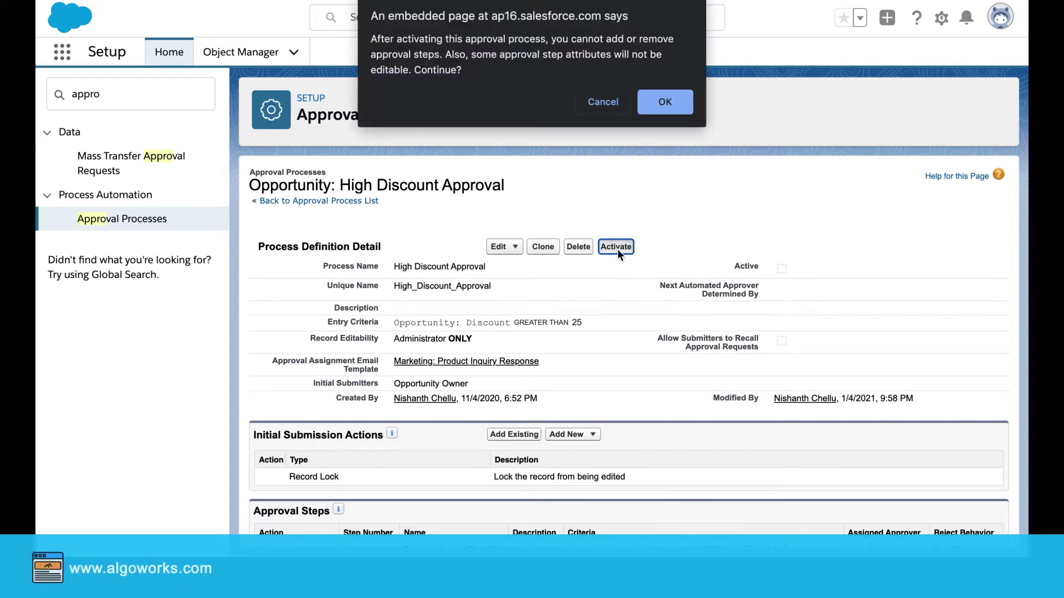
click(660, 104)
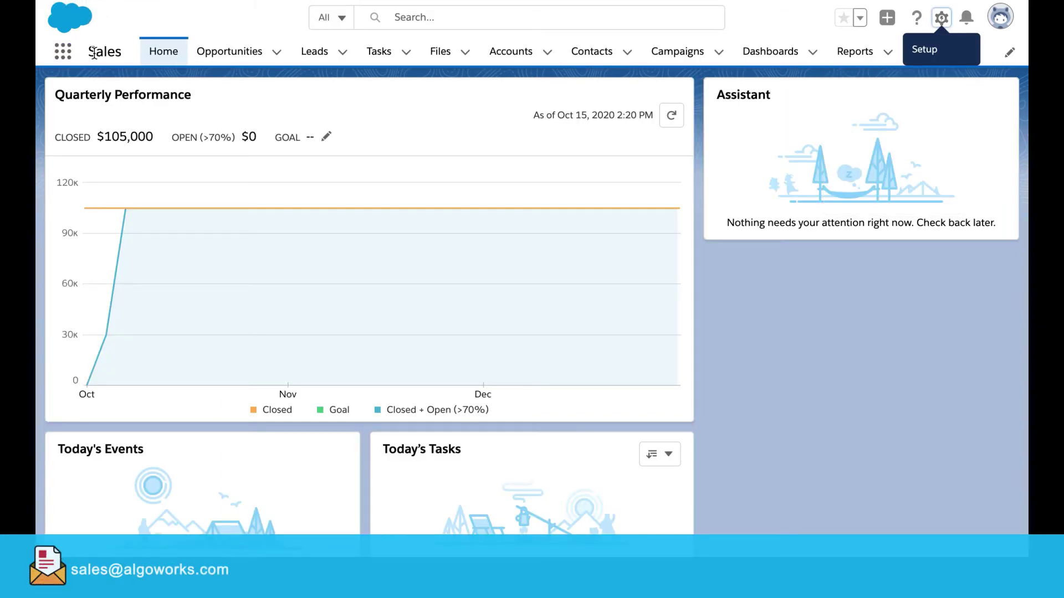
Step: Go to the Opportunities tab and start a new opportunity
click(63, 51)
click(119, 24)
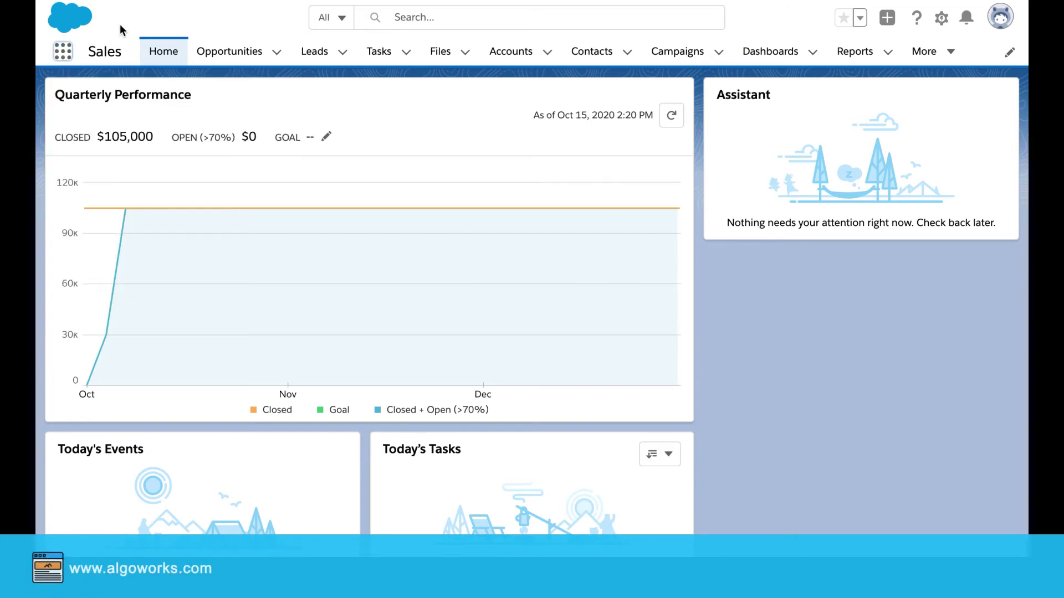
click(251, 55)
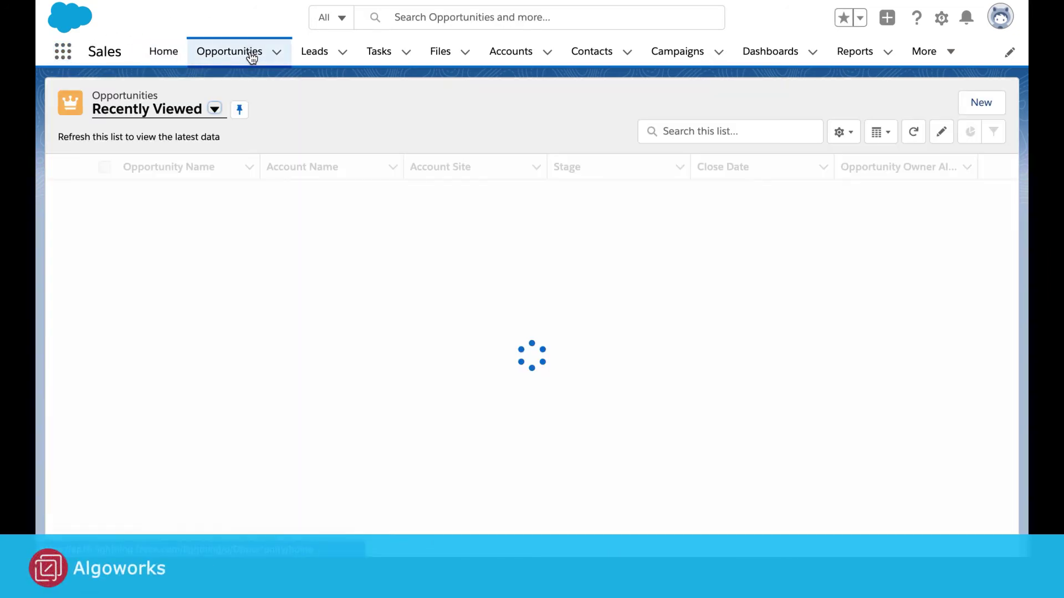
click(978, 108)
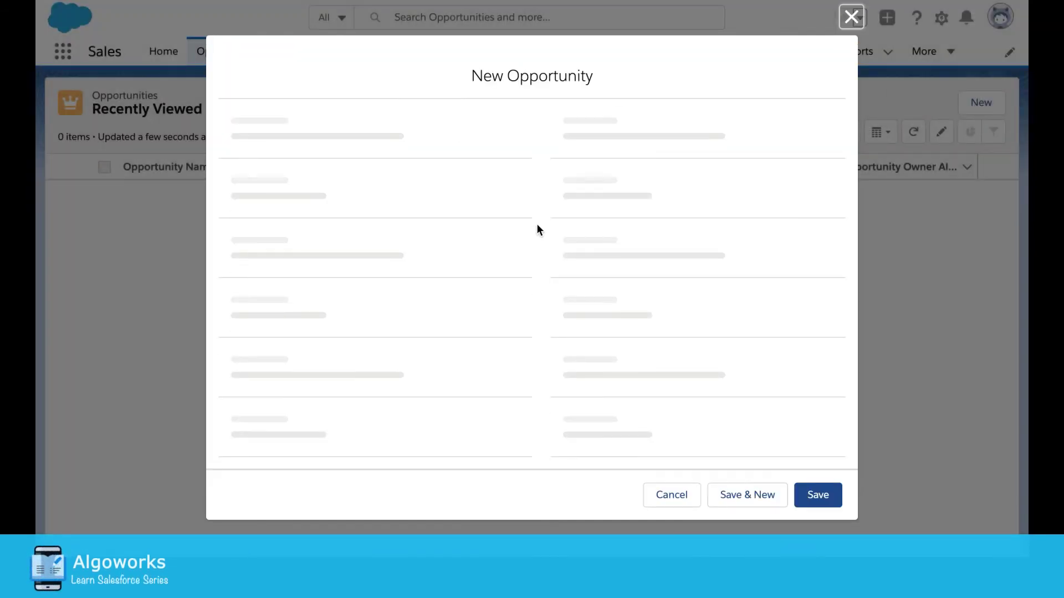
Step: Enter Amount $100,000.00, Close Date 1/4/2021 and the name Test_Discount25
text(100000)
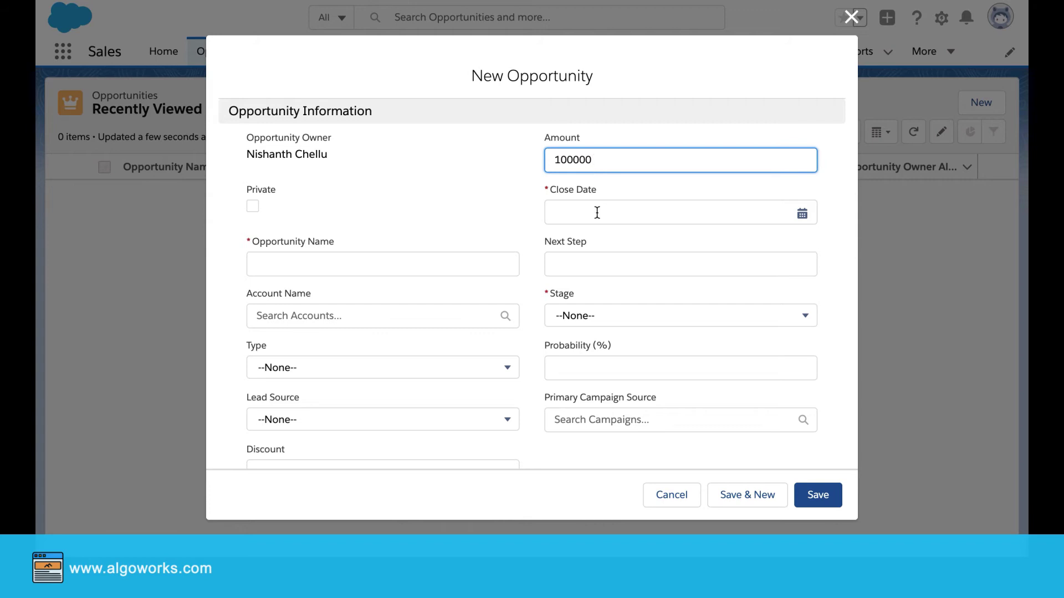
click(597, 213)
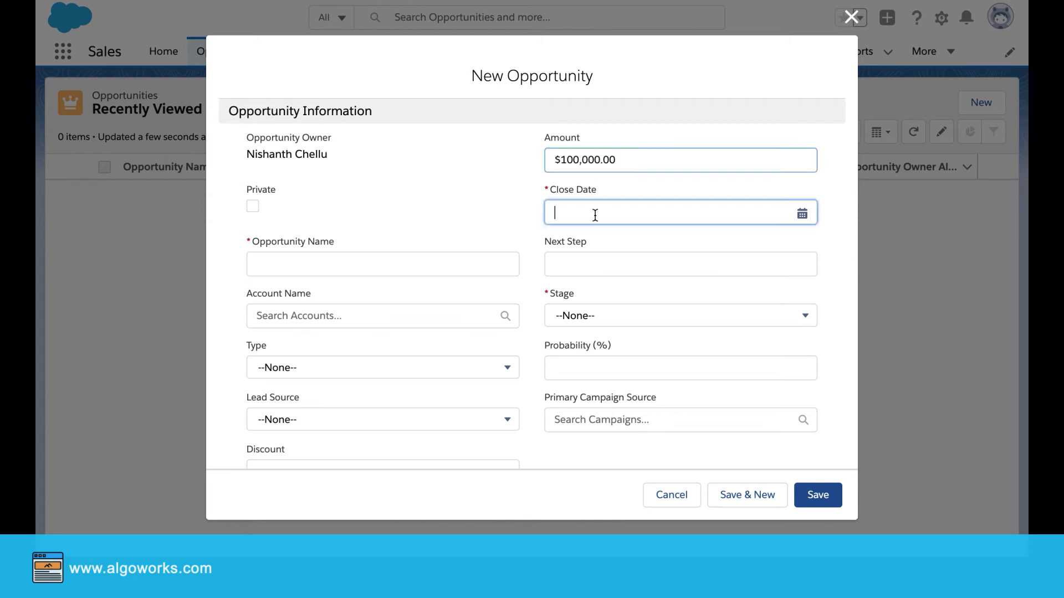
click(591, 294)
click(423, 275)
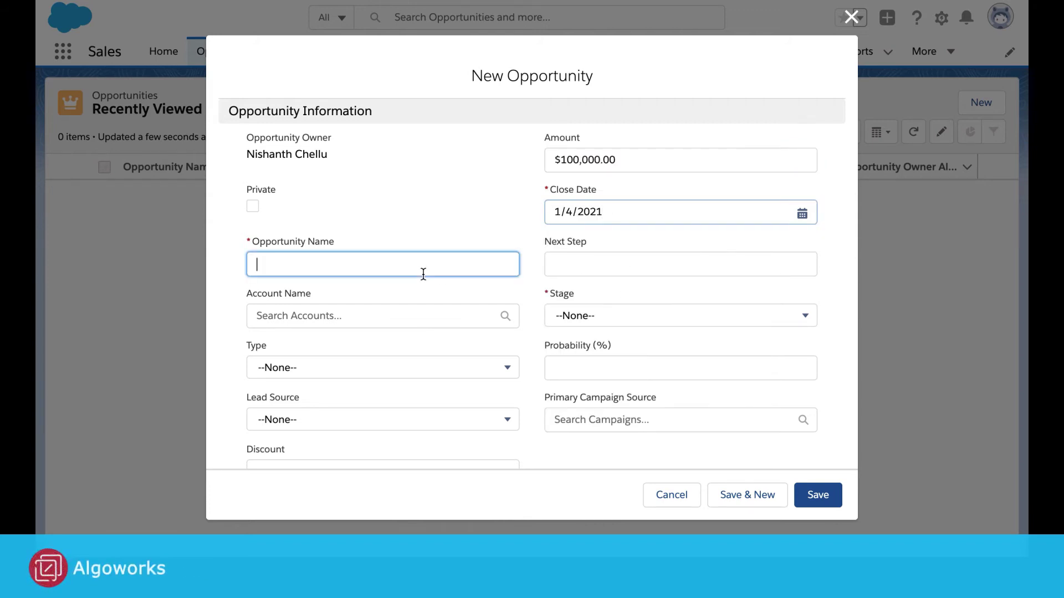
text(Test)
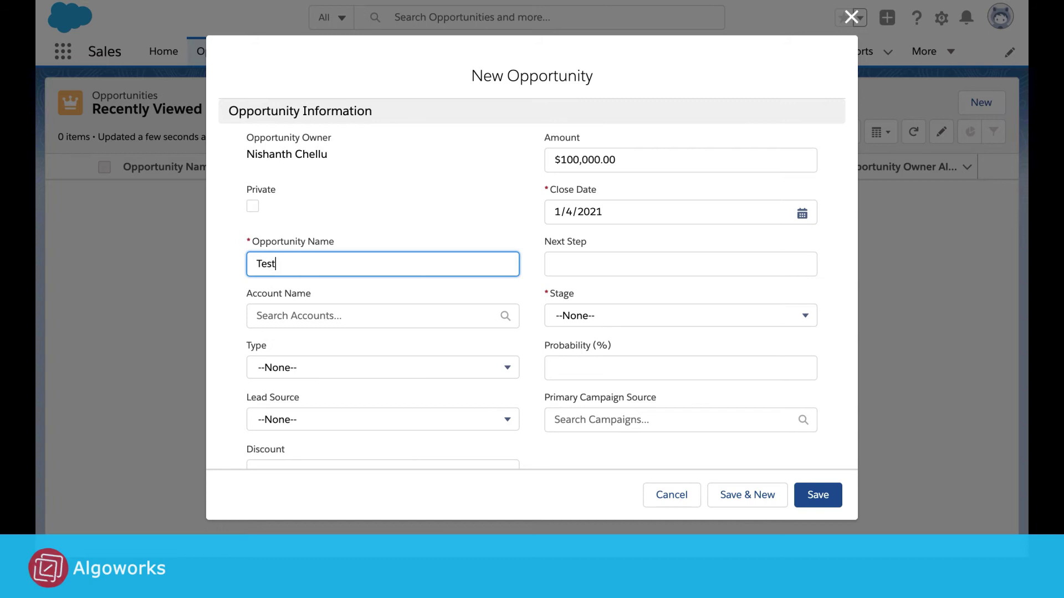
text(_Dis)
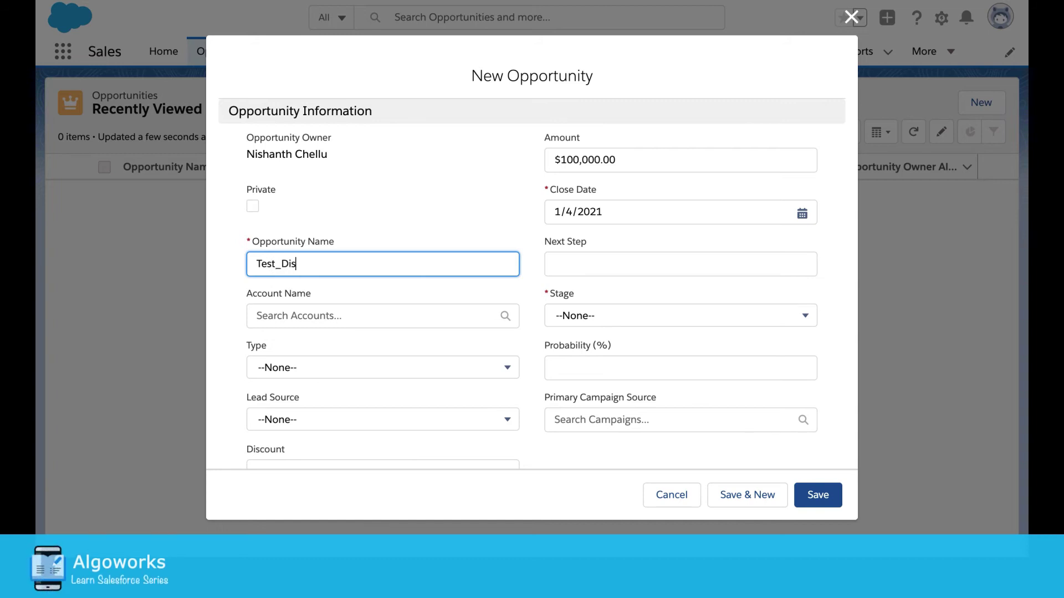
text(count25)
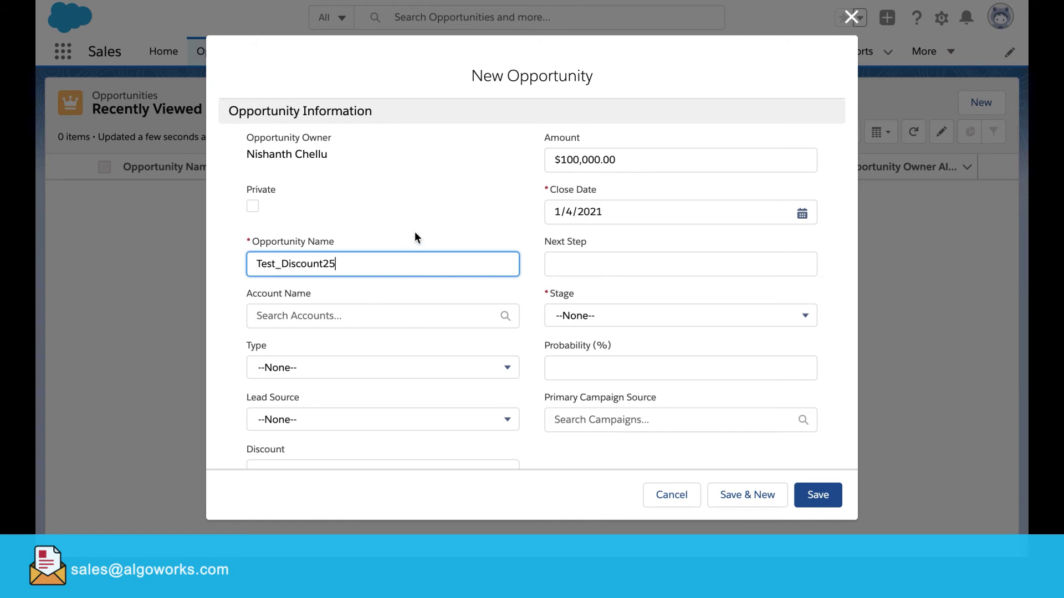
Step: Set Stage to Value Proposition and Discount to 30, then save Test_Discount25
click(589, 315)
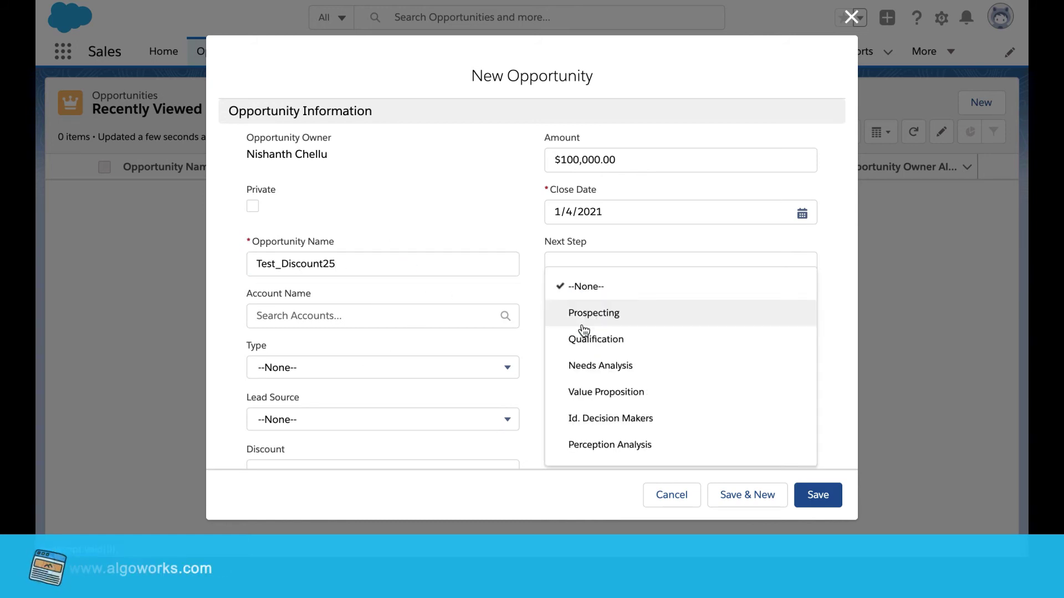
click(598, 393)
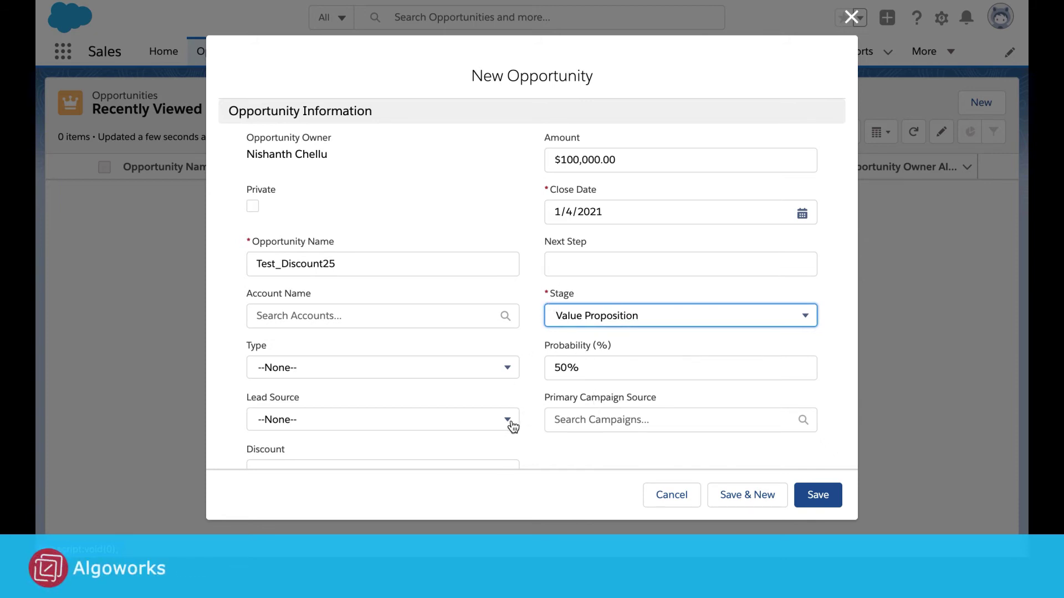
scroll(514, 403, down, 3)
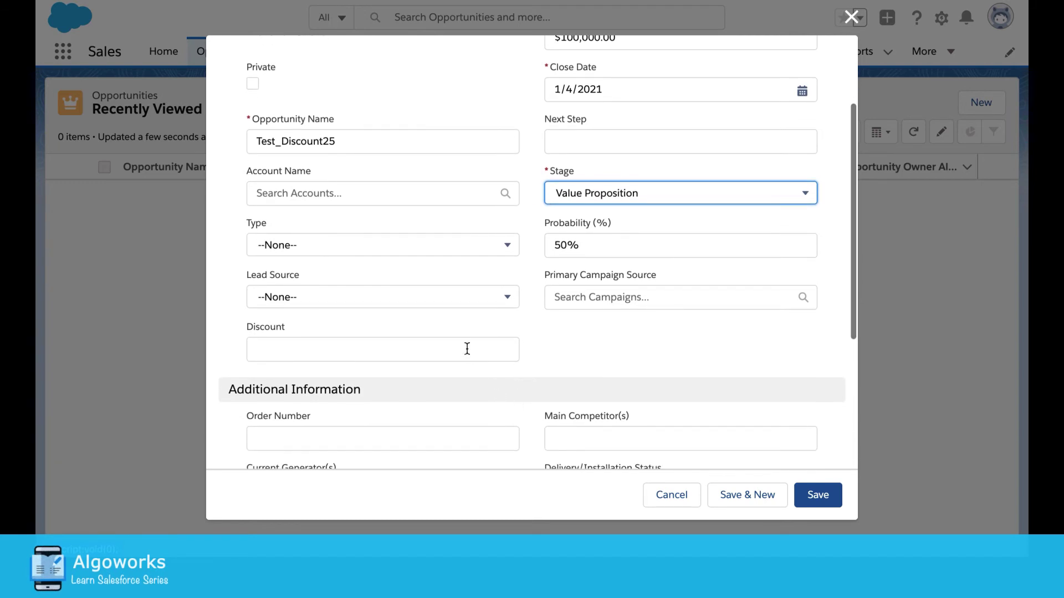
click(467, 349)
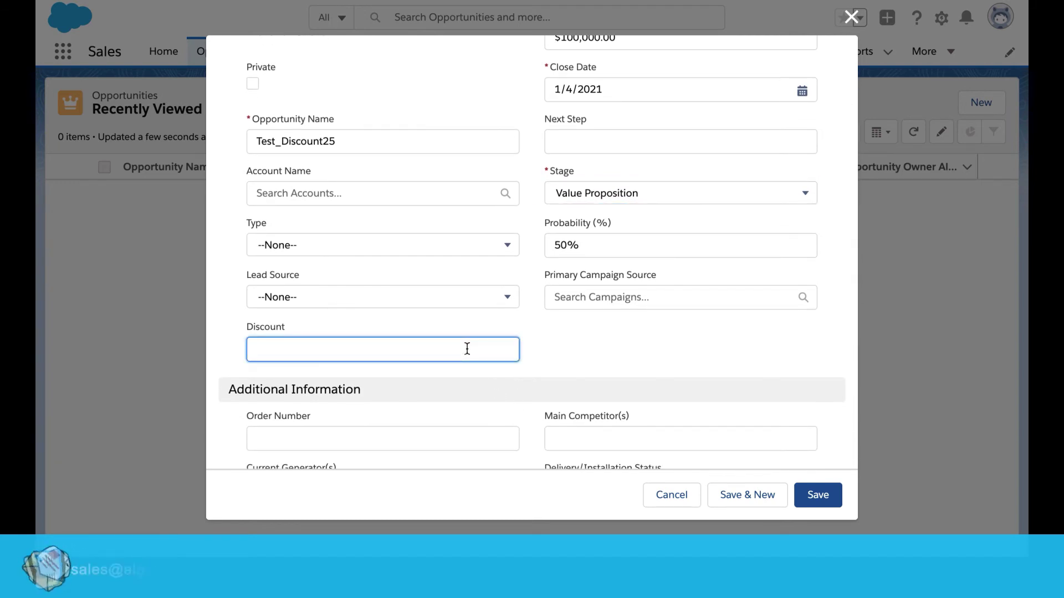
text(30)
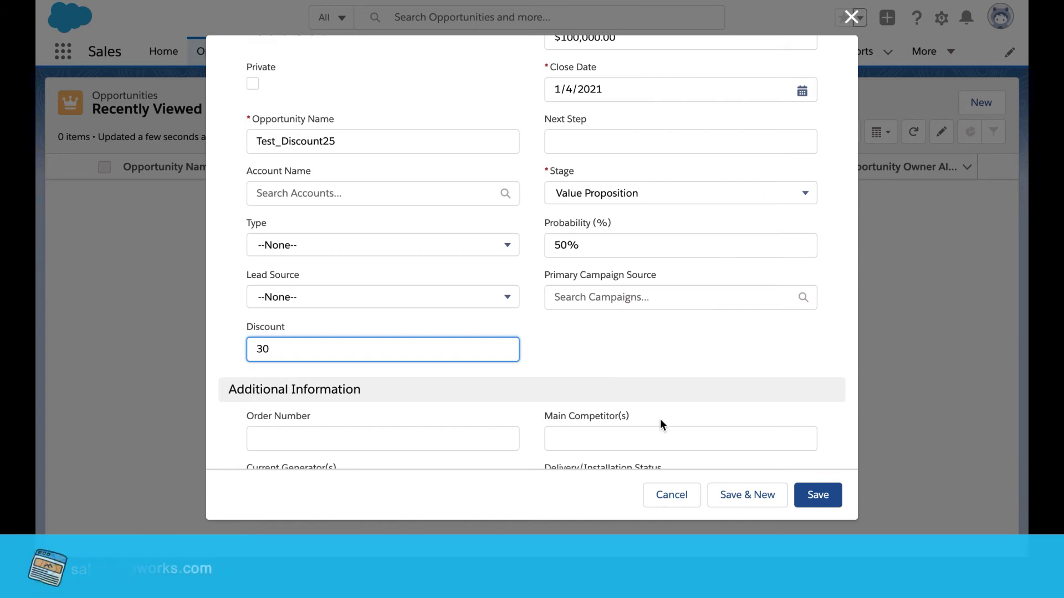
scroll(553, 313, down, 5)
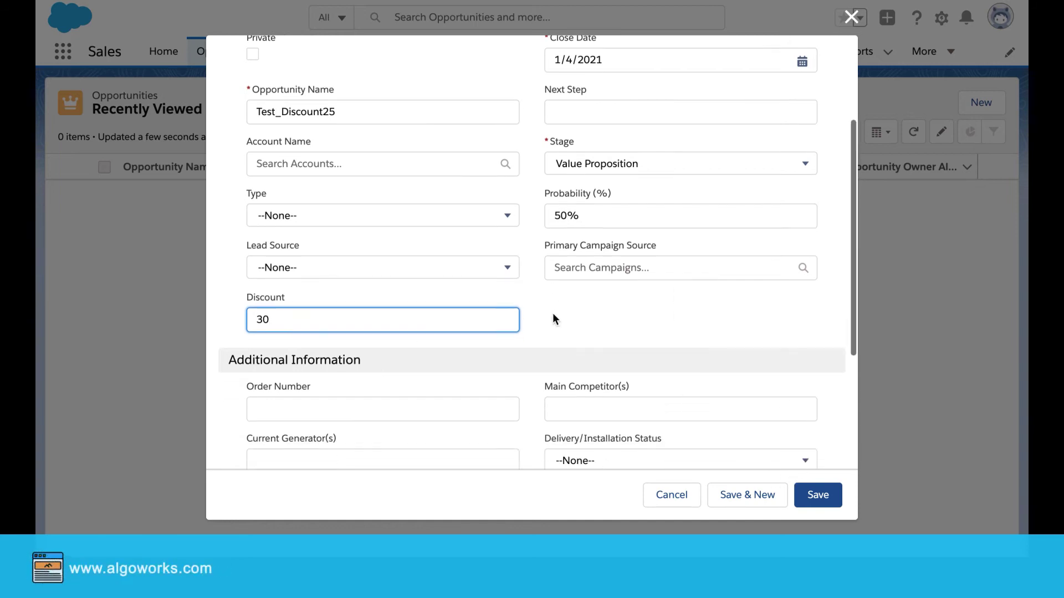
scroll(553, 319, up, 6)
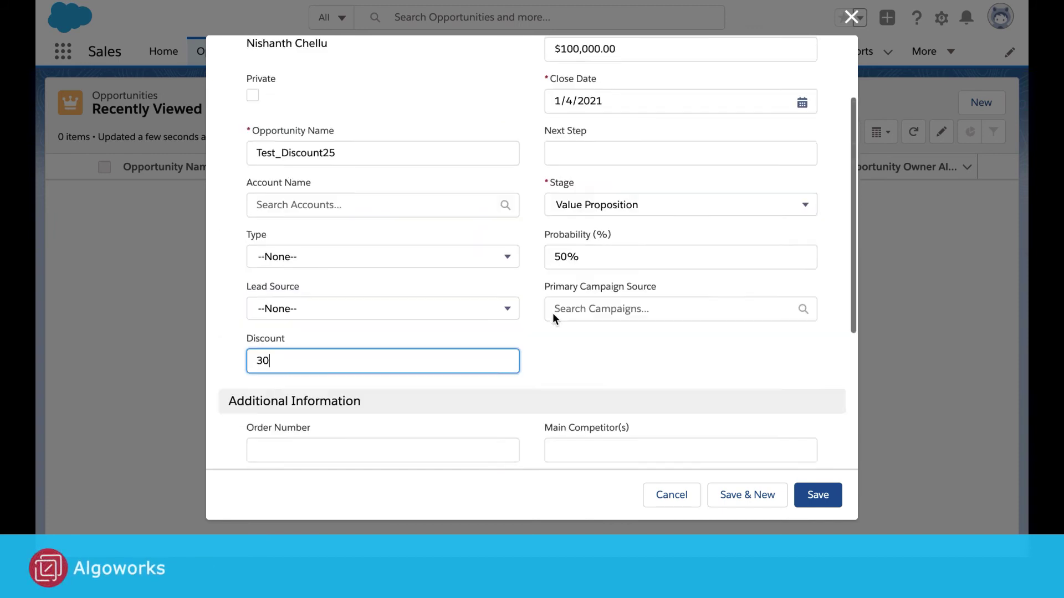
scroll(553, 319, down, 6)
scroll(553, 320, up, 6)
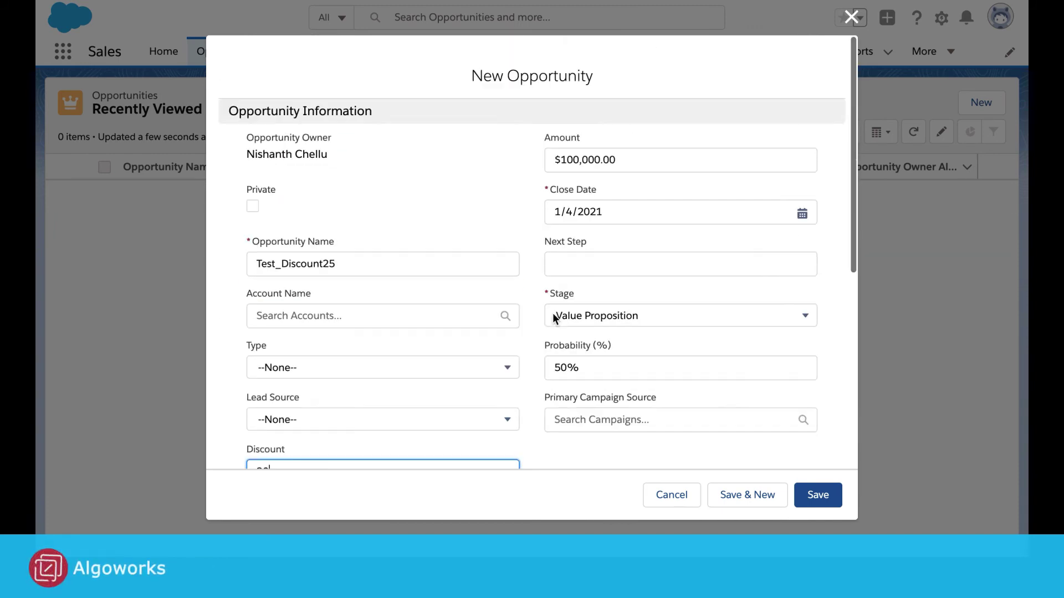
click(814, 506)
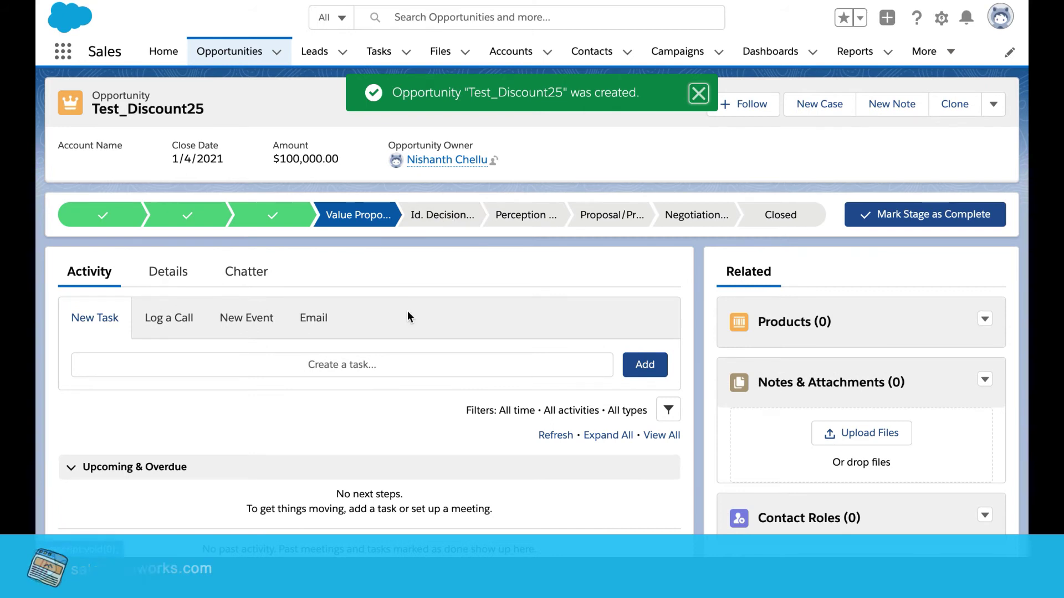
Step: Scroll Test_Discount25's record to confirm Approval History (0), then return to the top
scroll(407, 313, down, 4)
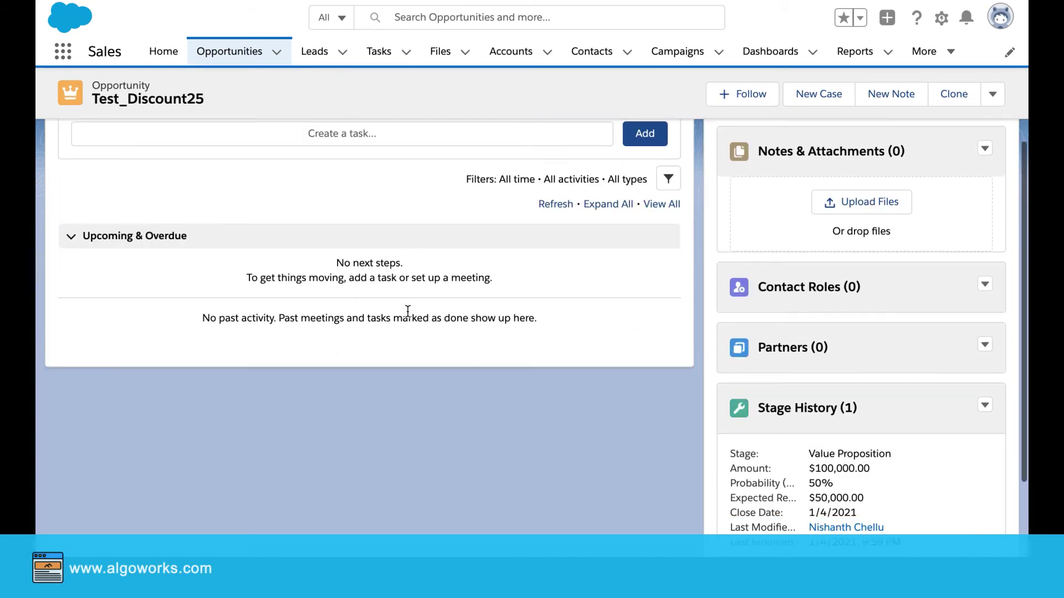
scroll(407, 311, down, 2)
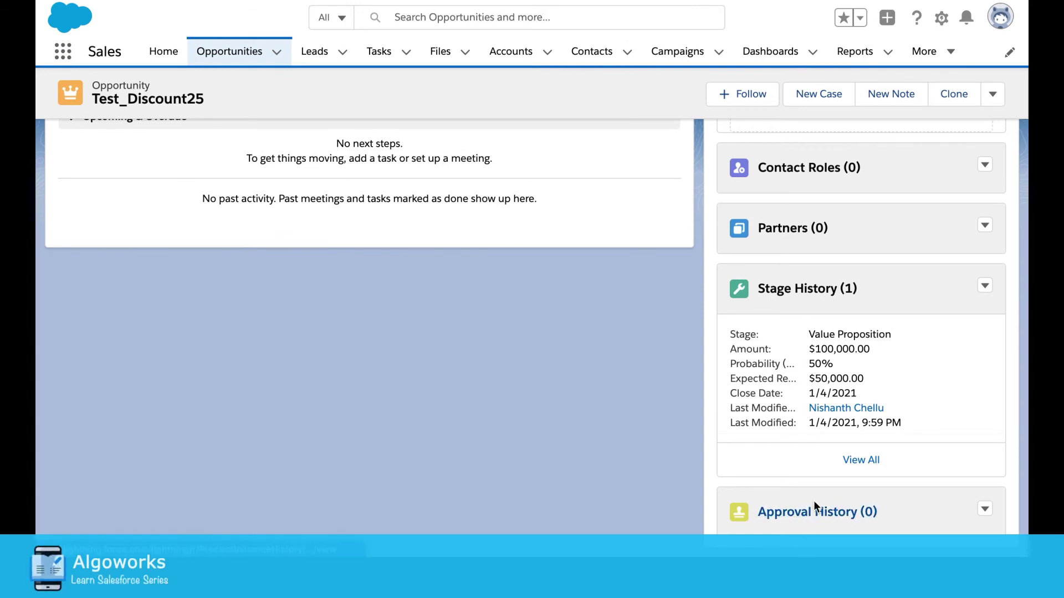
scroll(657, 364, up, 5)
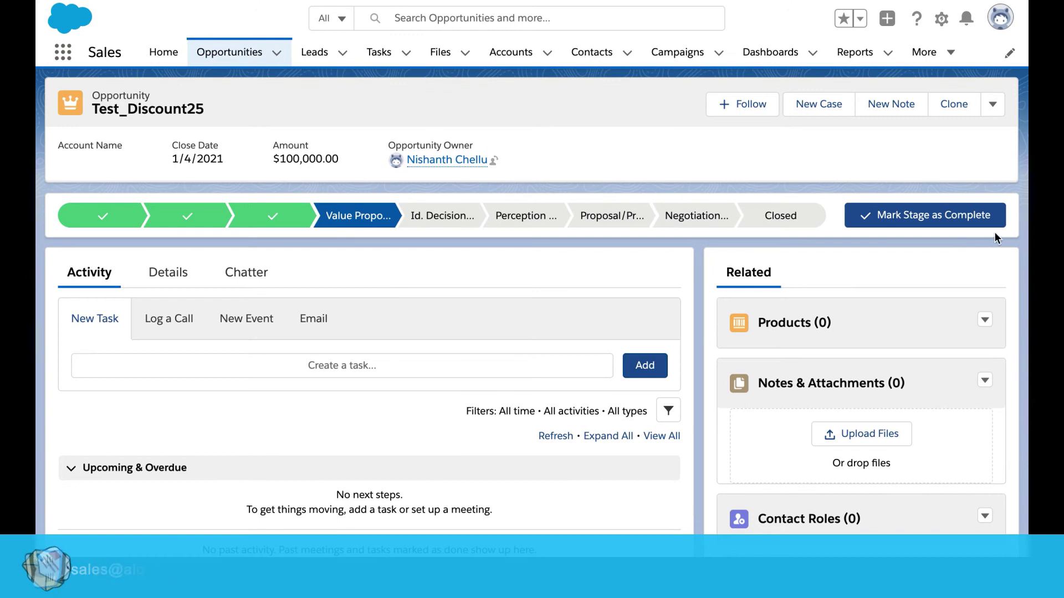
Step: Submit Test_Discount25 for approval via the actions menu, commenting 'Please verify and Approve'
click(993, 105)
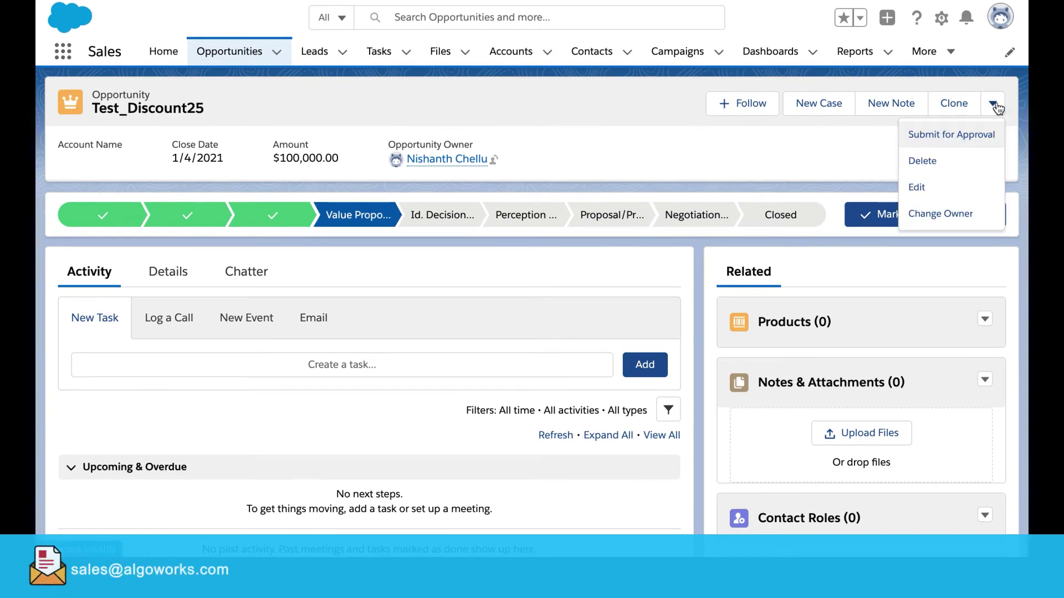
click(961, 136)
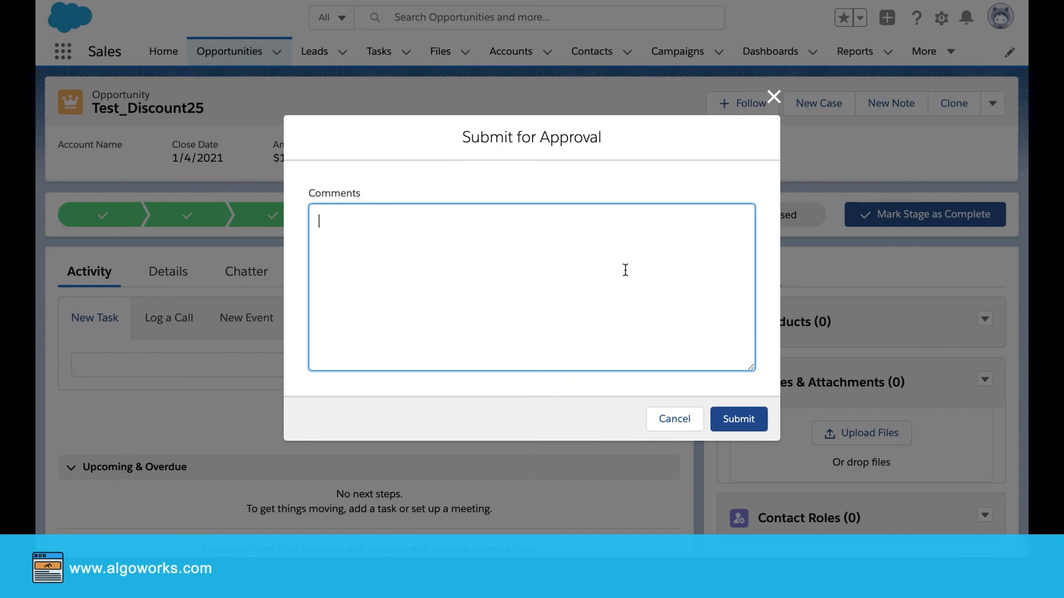
text(Please verify)
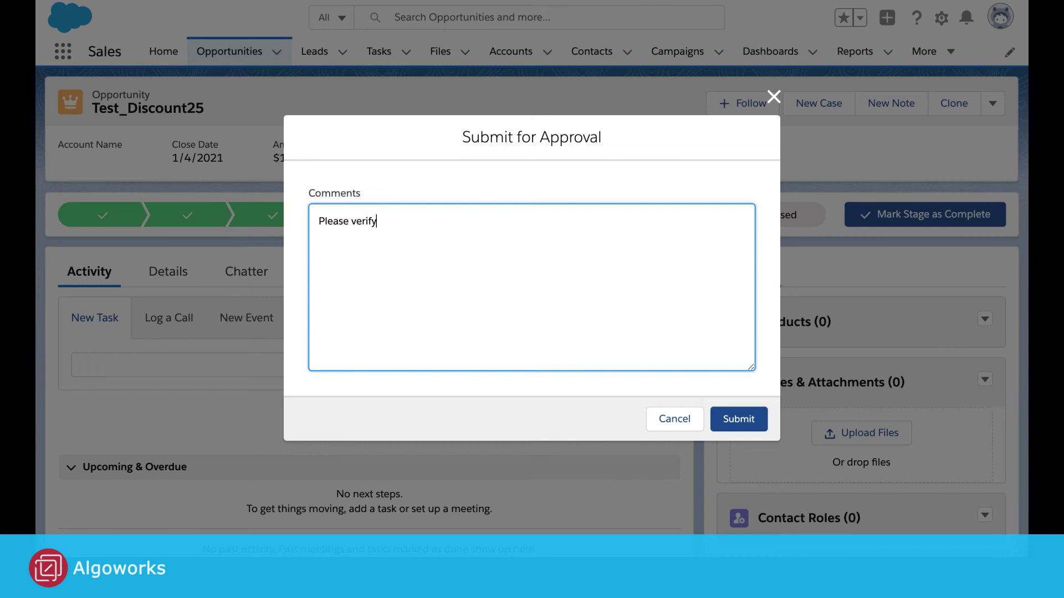
text( and Approve)
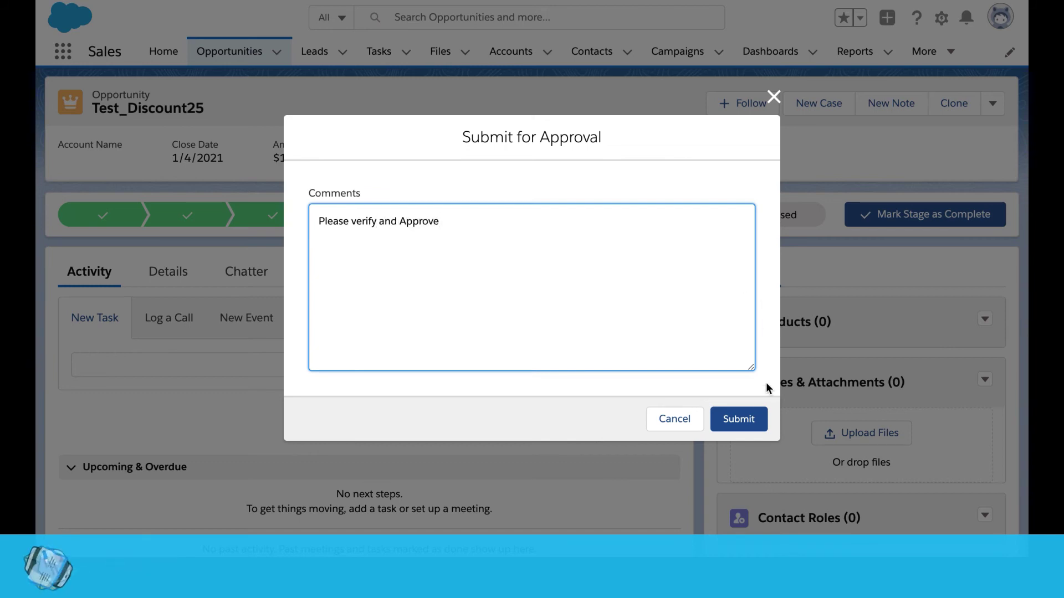
click(741, 417)
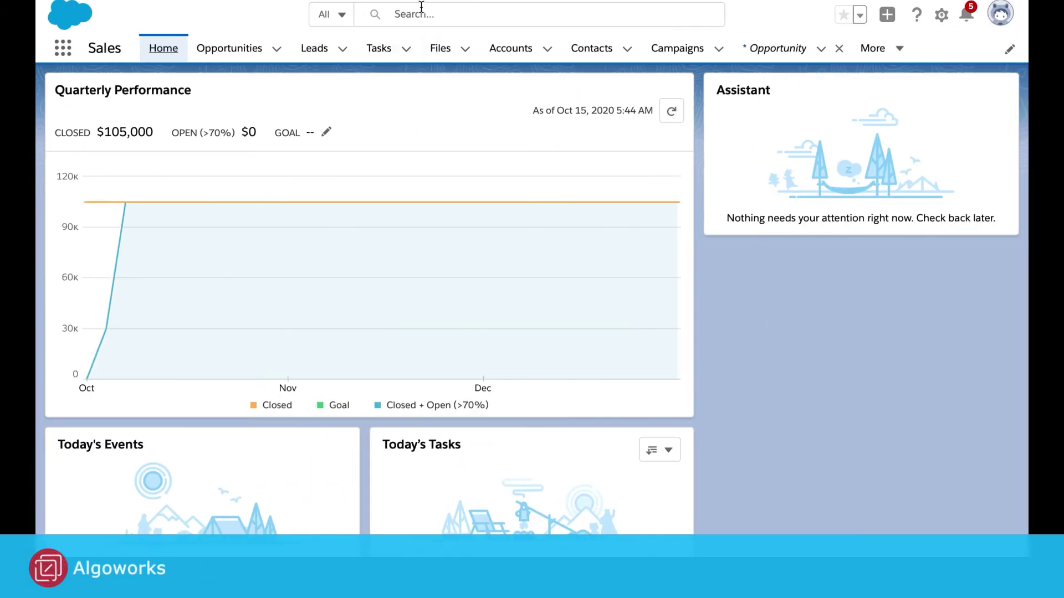
Step: Search 'ap' in the App Launcher and open Approval Requests to reach the pending Test_Discount25 request
scroll(421, 8, down, 1)
scroll(421, 11, up, 1)
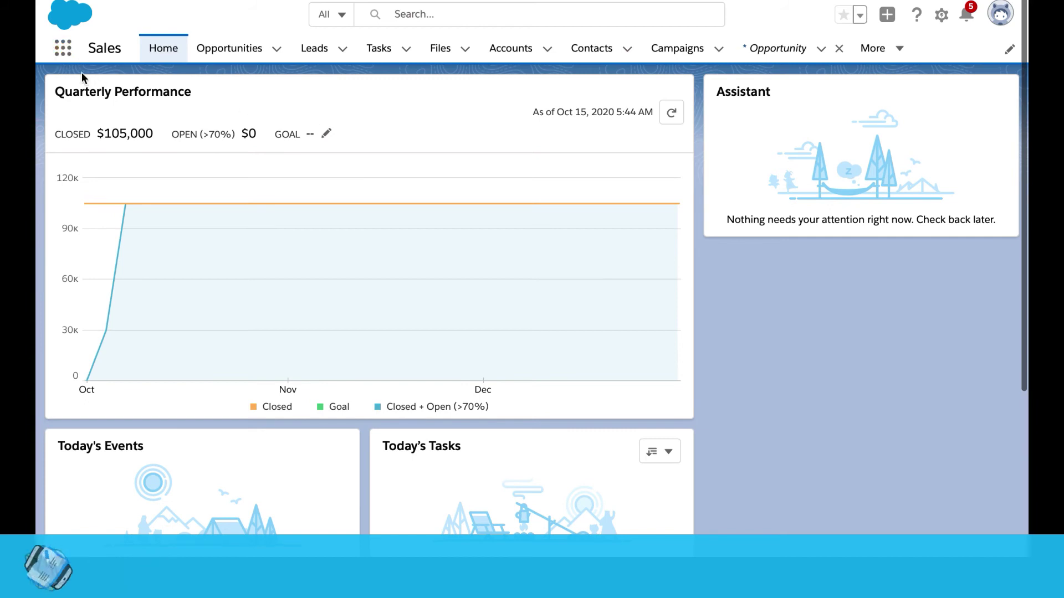
click(65, 51)
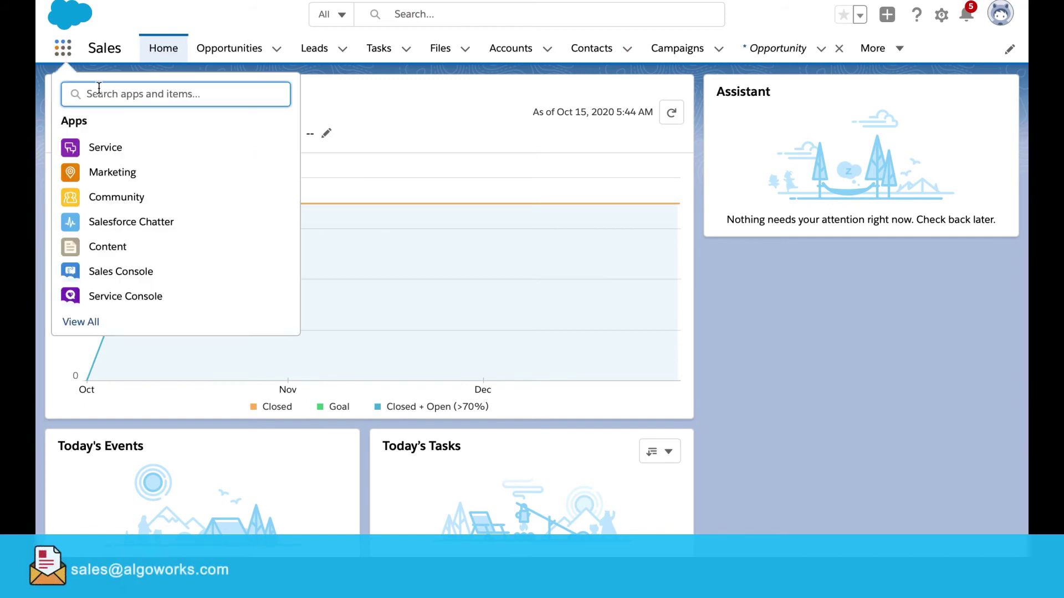
text(ap)
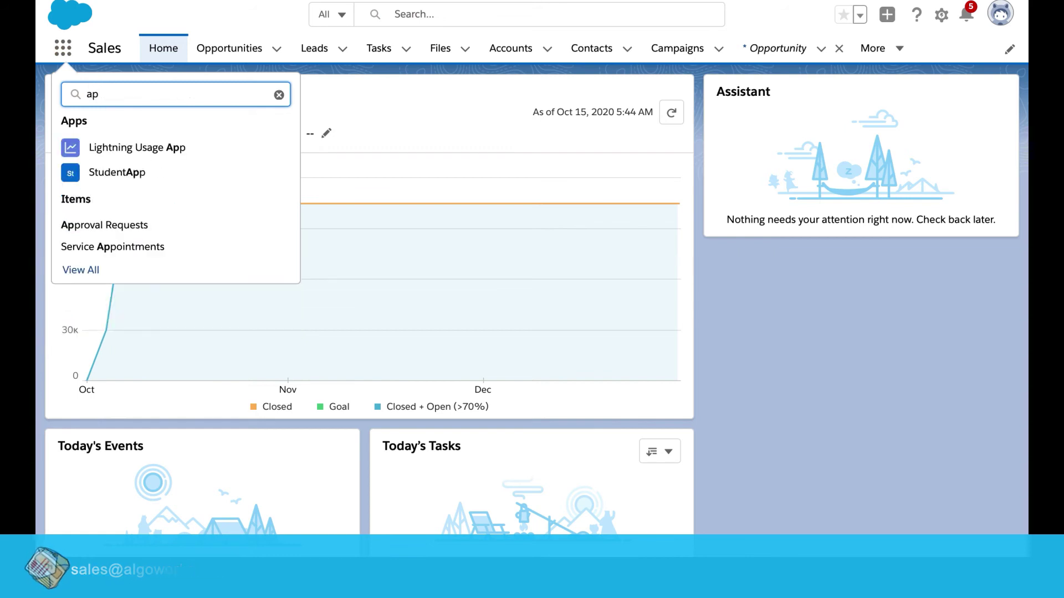
click(87, 226)
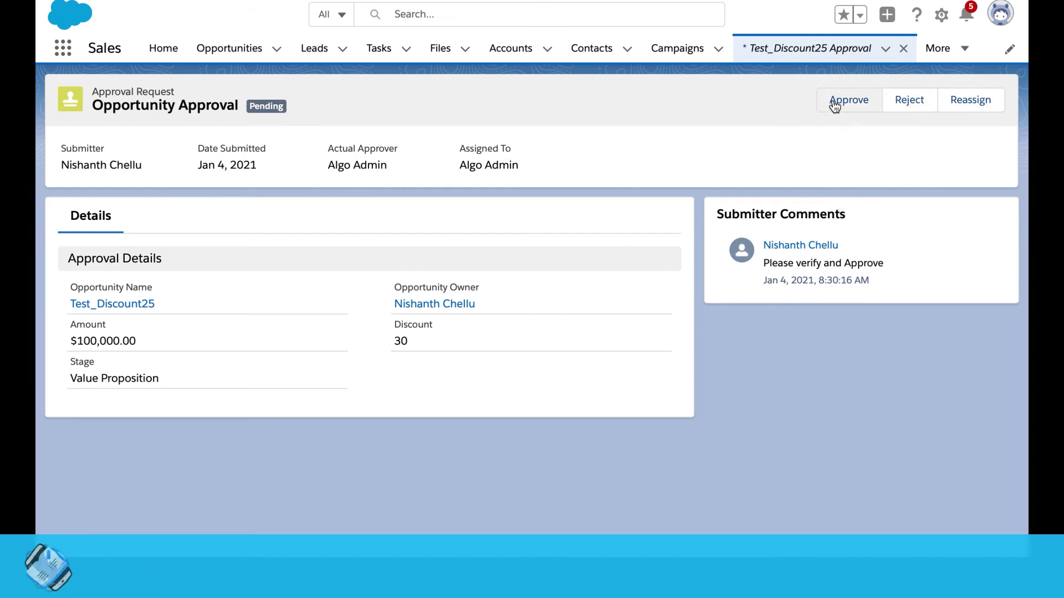
Step: Approve the Test_Discount25 Opportunity Approval request (Discount 30) with comment 'Verified & Approved'
drag(294, 108, 250, 109)
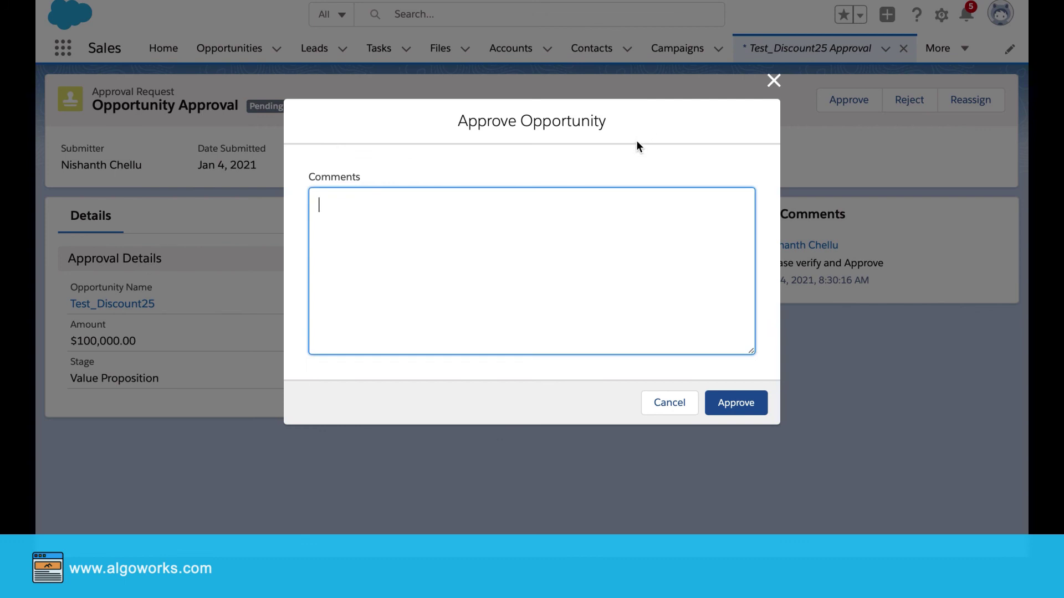
text(Approved)
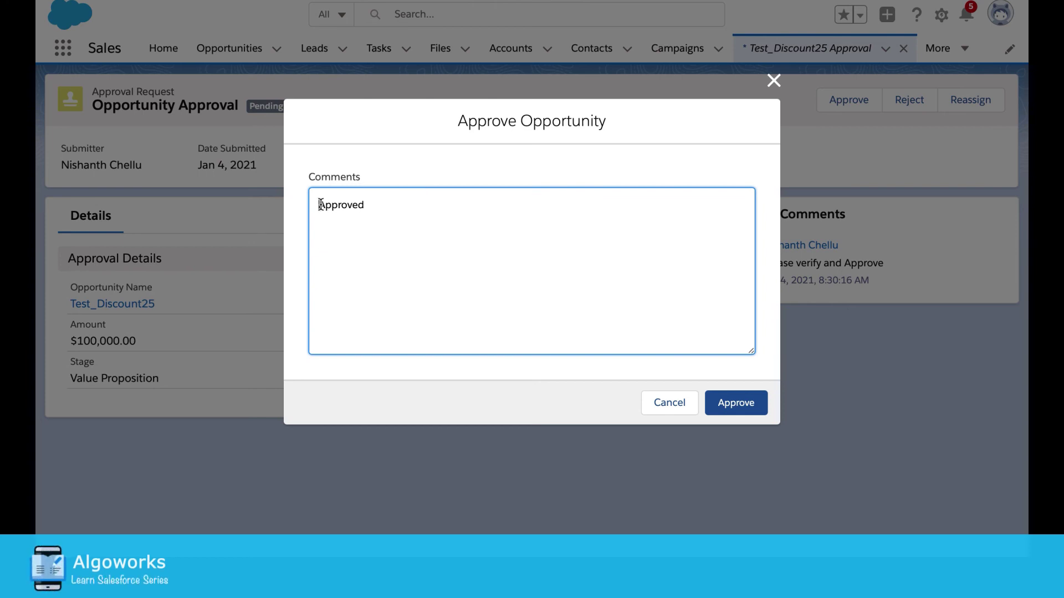
text(Verified &)
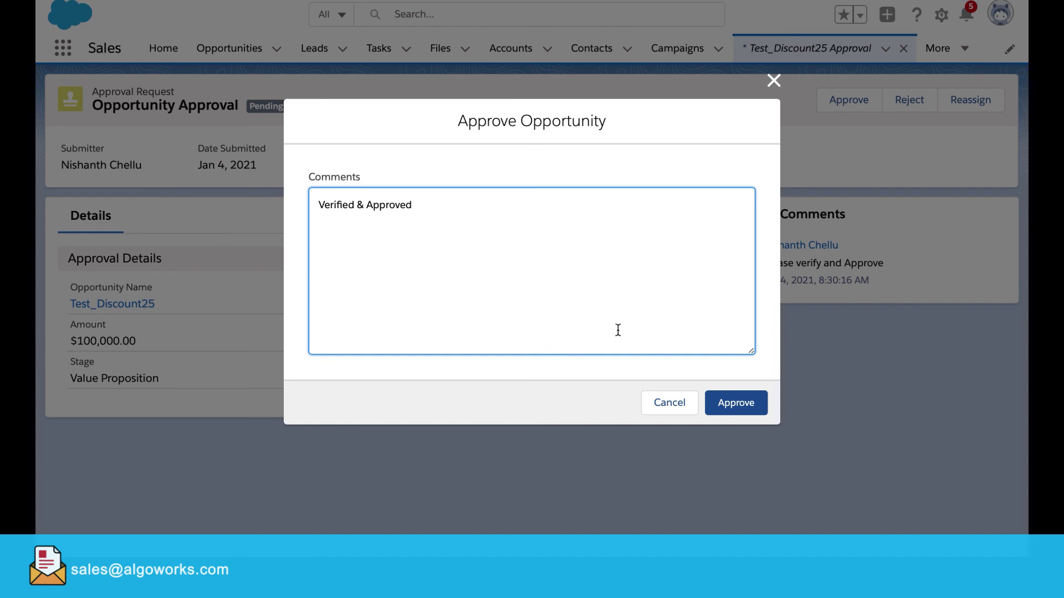
click(737, 403)
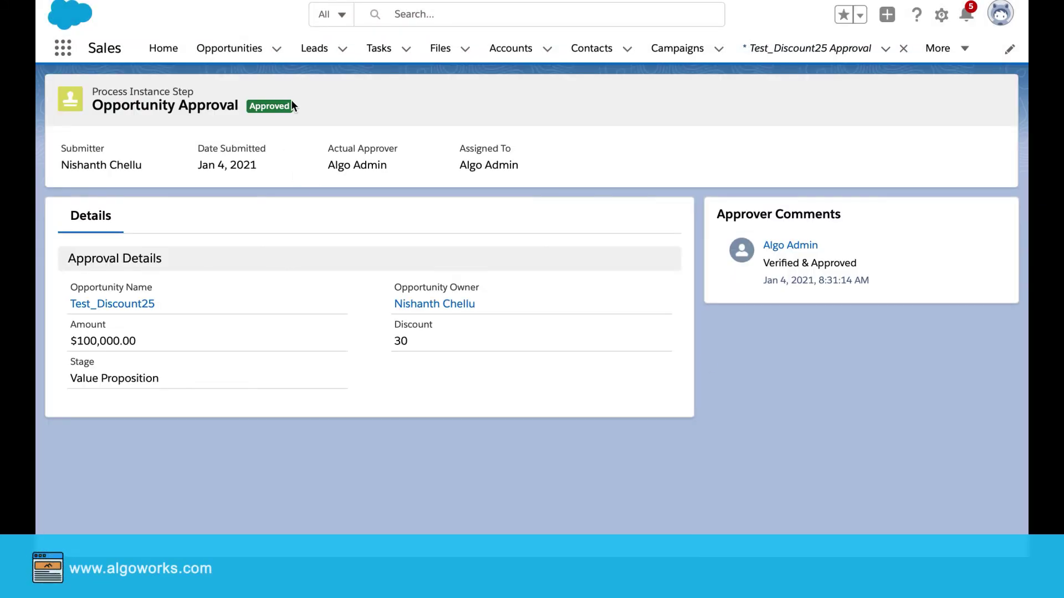
Step: Highlight the Approved status, then open Test_Discount25 and view its two-entry Approval History
mouse_move(293, 104)
mouse_down()
mouse_move(245, 104)
mouse_move(291, 110)
mouse_up()
click(264, 123)
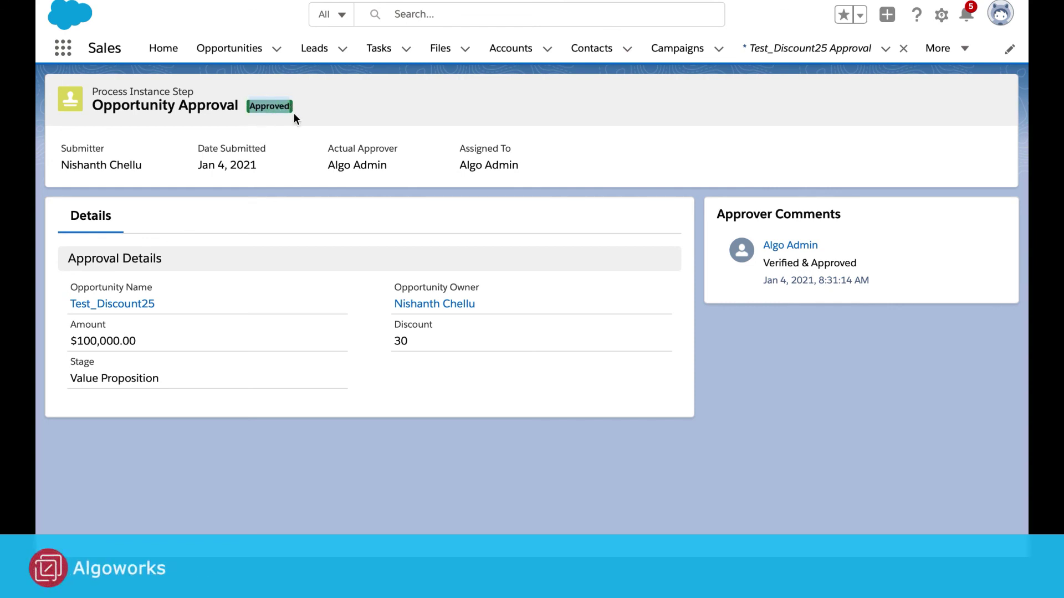
click(294, 117)
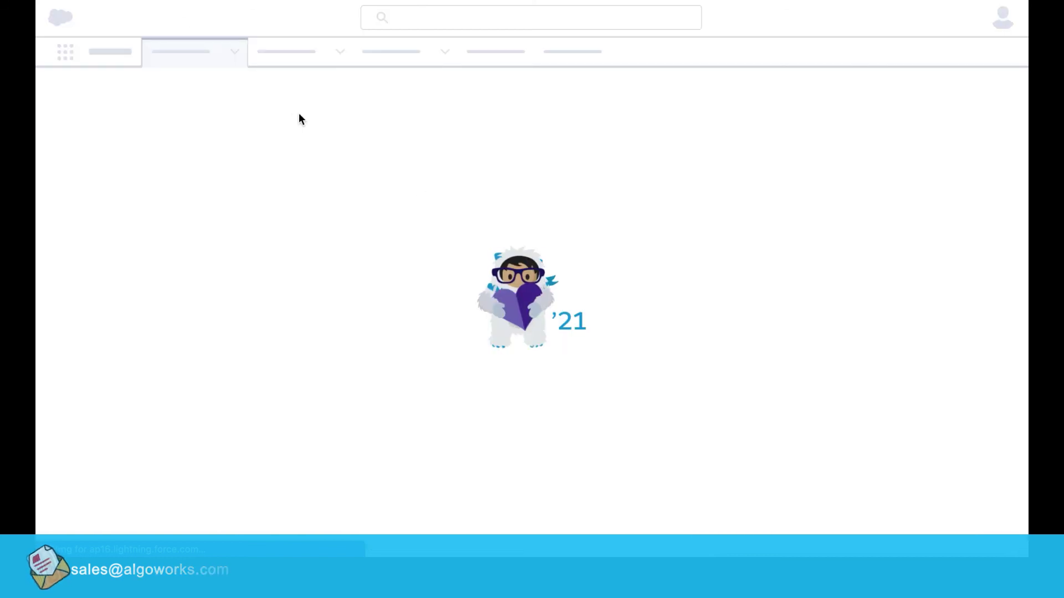
scroll(434, 232, down, 10)
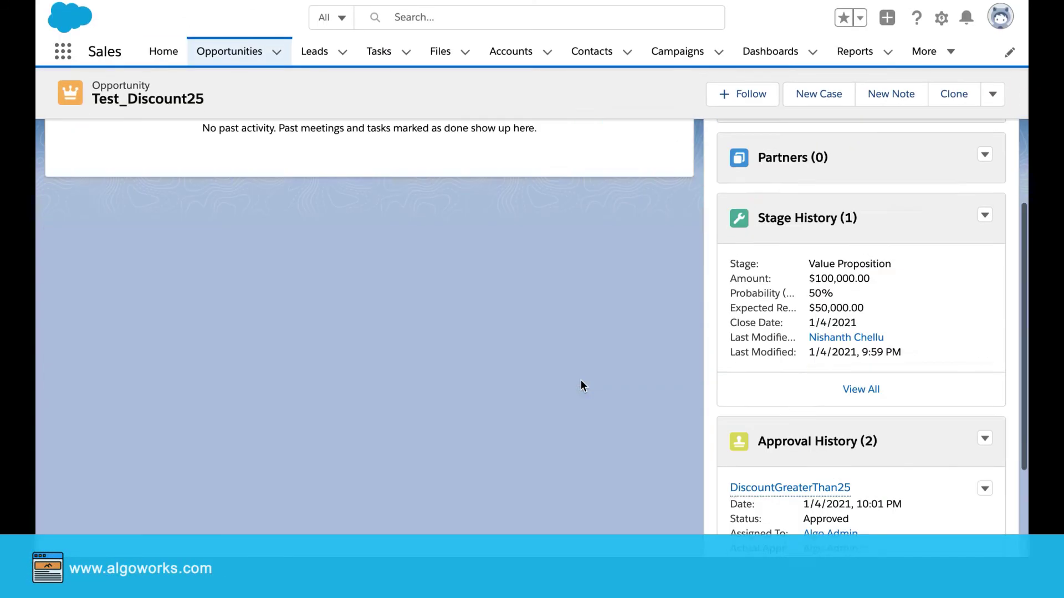